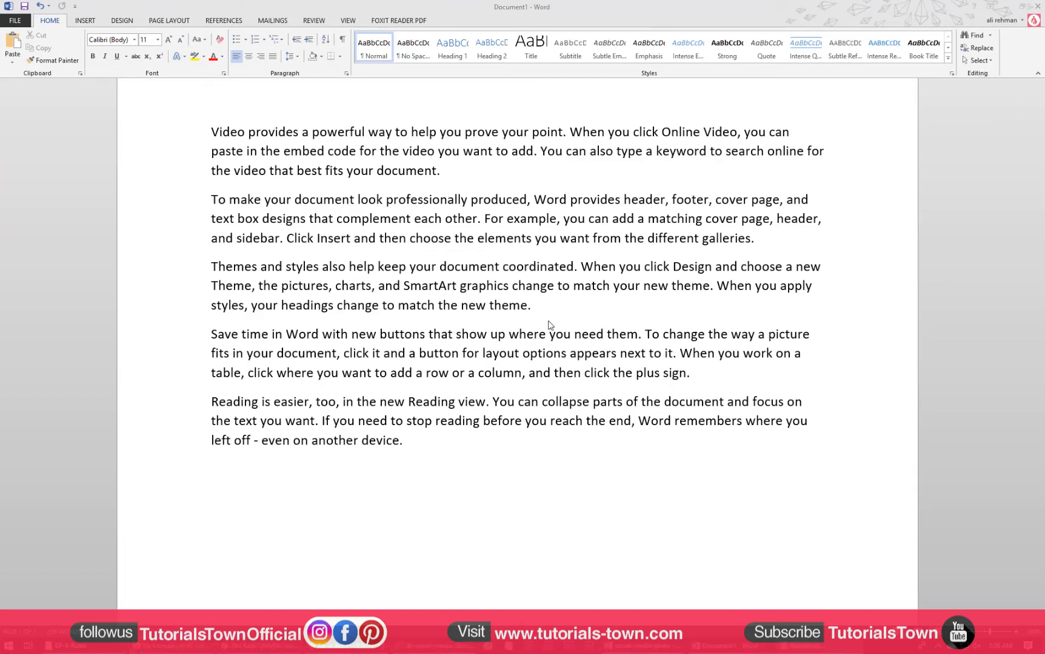
Copy the entire third paragraph, which begins "Themes and styles also help"
{"action": "left_click_drag", "start_coordinate": [532, 306], "coordinate": [189, 309]}
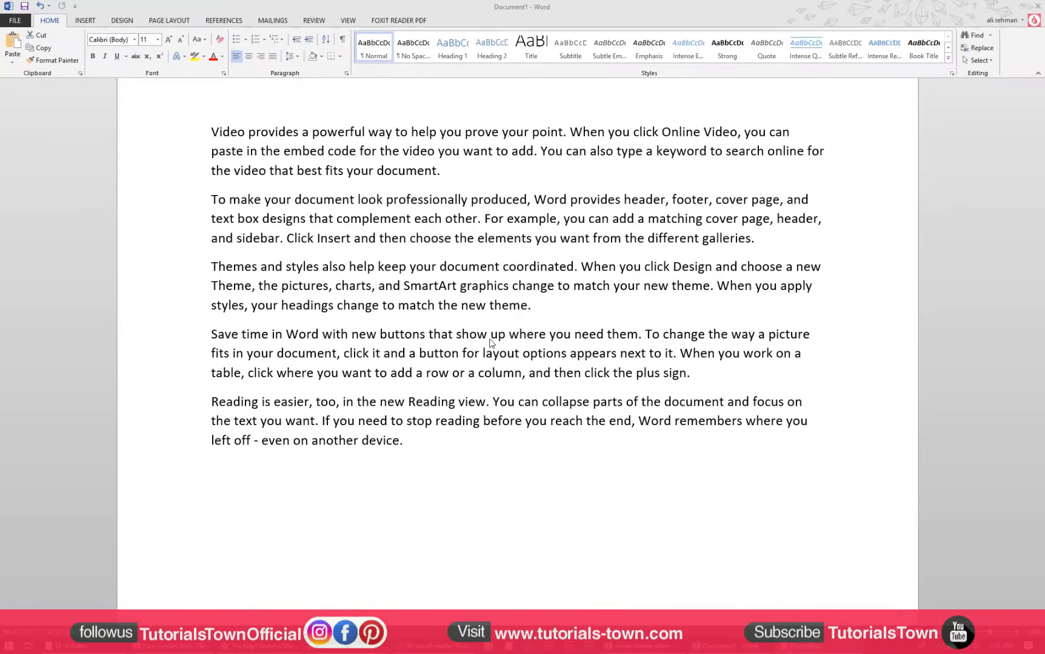
{"action": "triple_click", "coordinate": [535, 304]}
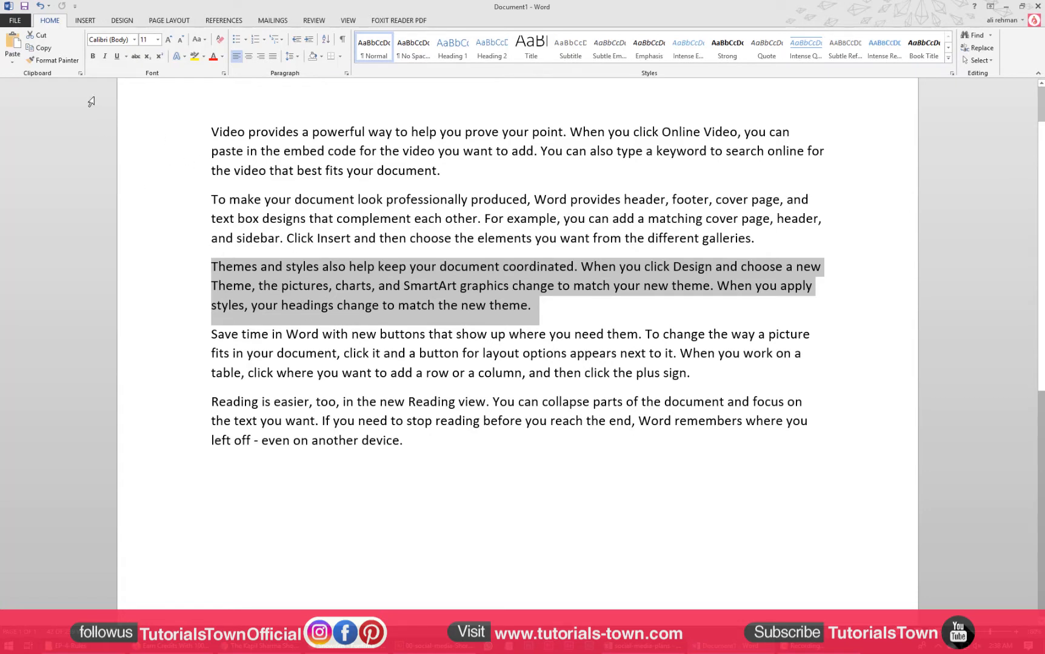
{"action": "left_click", "coordinate": [42, 49]}
{"action": "left_click", "coordinate": [539, 315]}
{"action": "left_click_drag", "start_coordinate": [536, 306], "coordinate": [235, 268]}
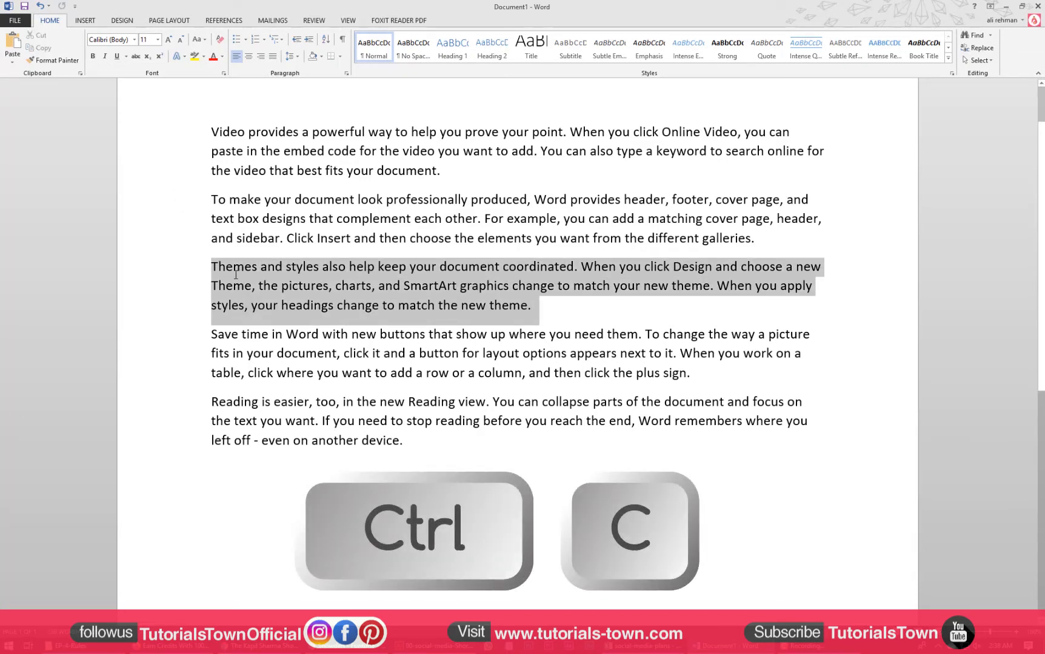
{"action": "right_click", "coordinate": [485, 287]}
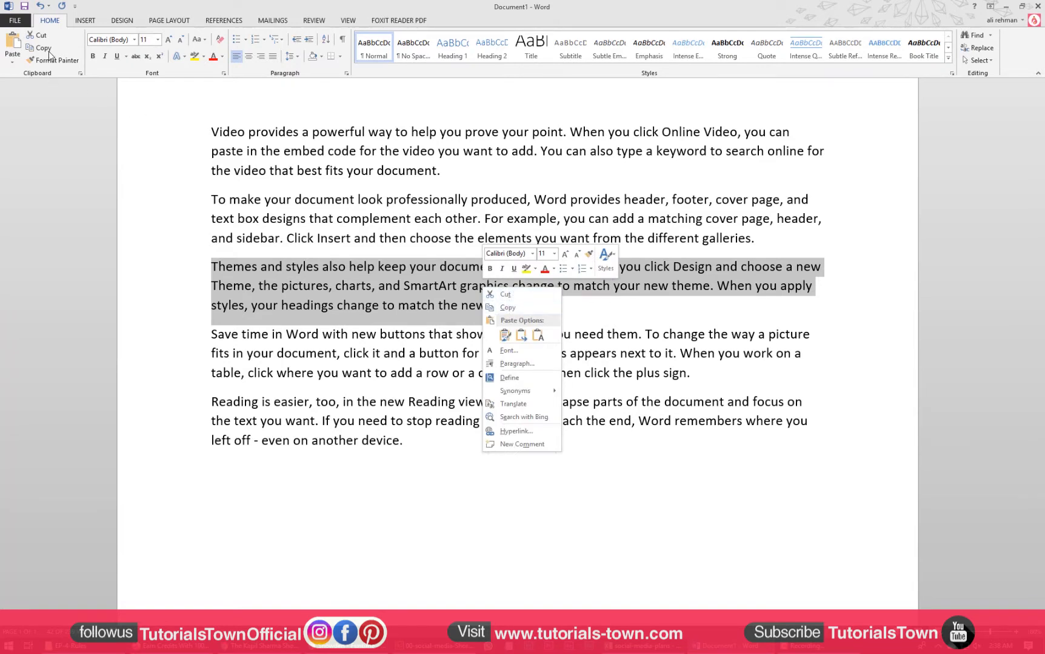
{"action": "key", "text": "Escape"}
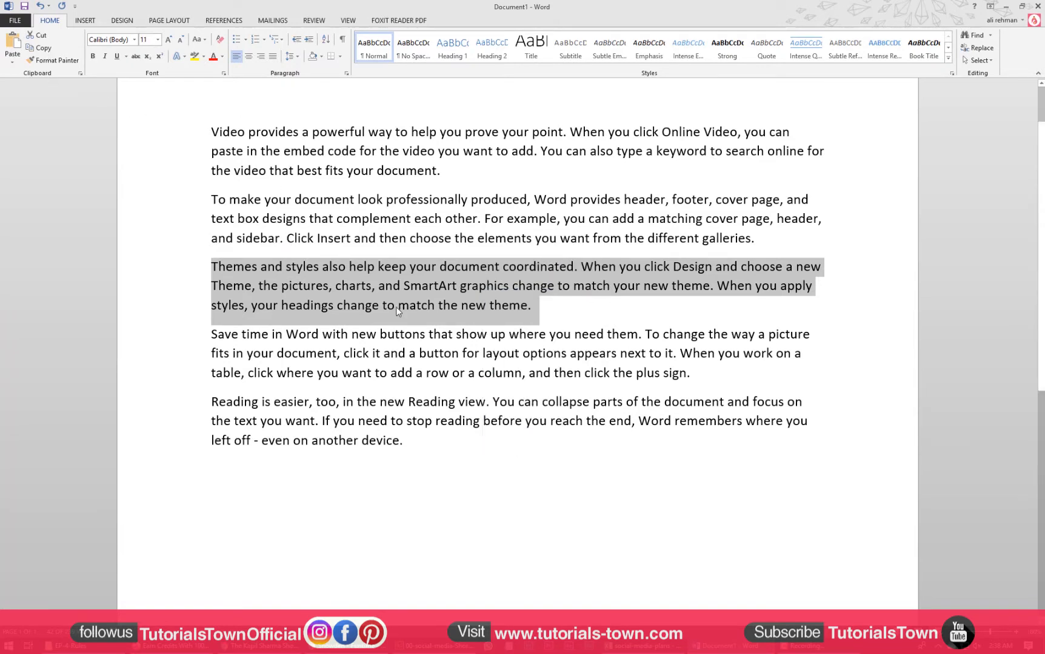
{"action": "key", "text": "ctrl+c"}
Add a new line after the last paragraph and paste the copied "Themes and styles" paragraph there as text only
{"action": "left_click", "coordinate": [453, 443]}
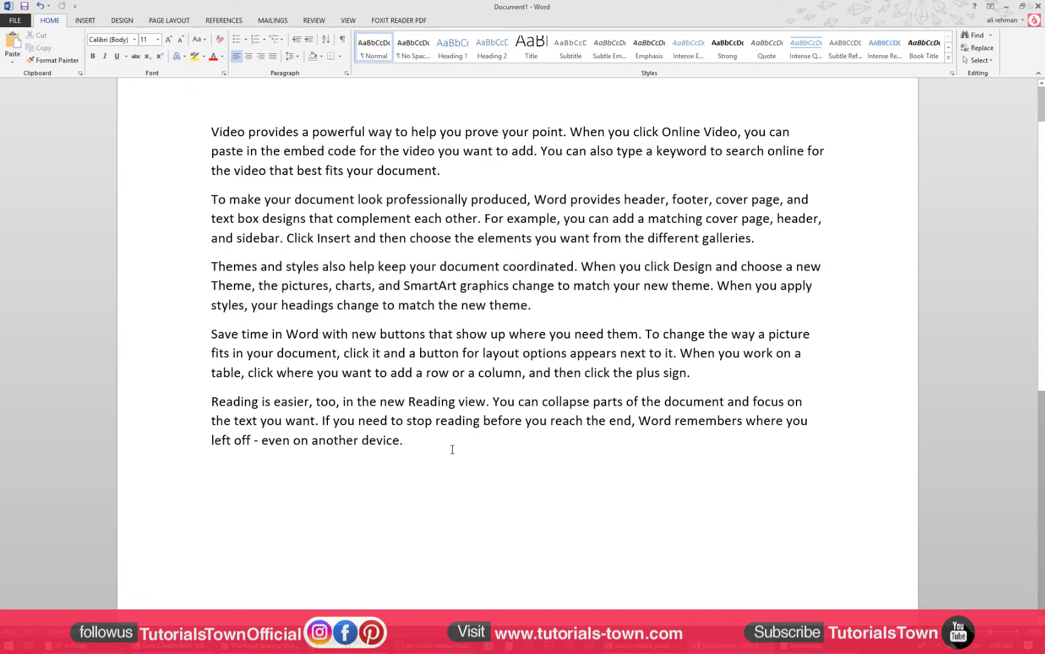
{"action": "key", "text": "Return"}
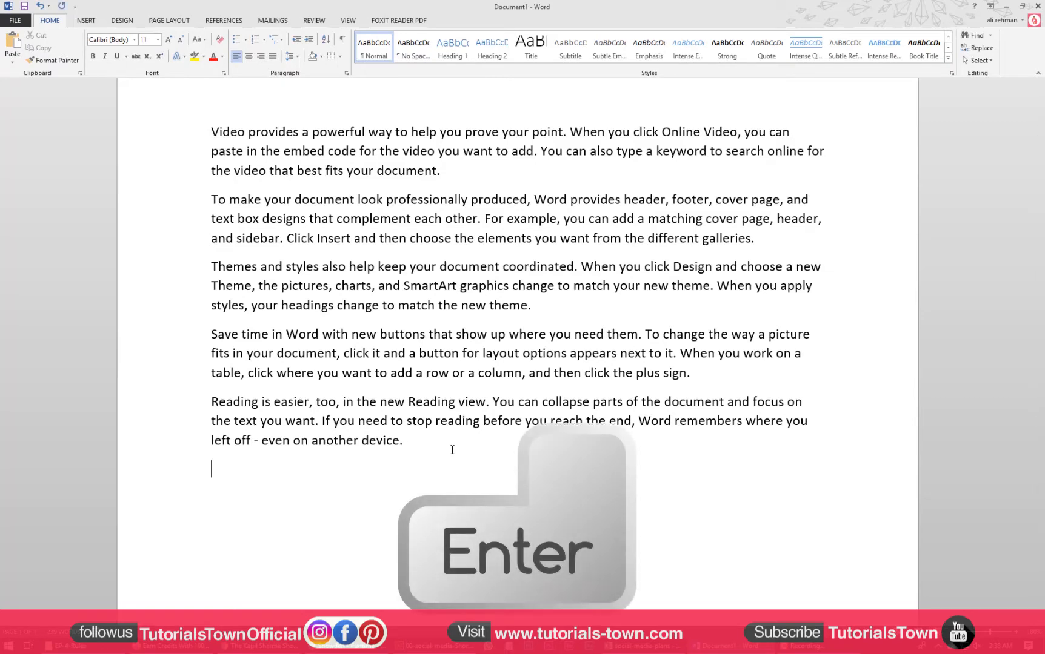
{"action": "scroll", "coordinate": [43, 563], "scroll_direction": "down", "scroll_amount": 2}
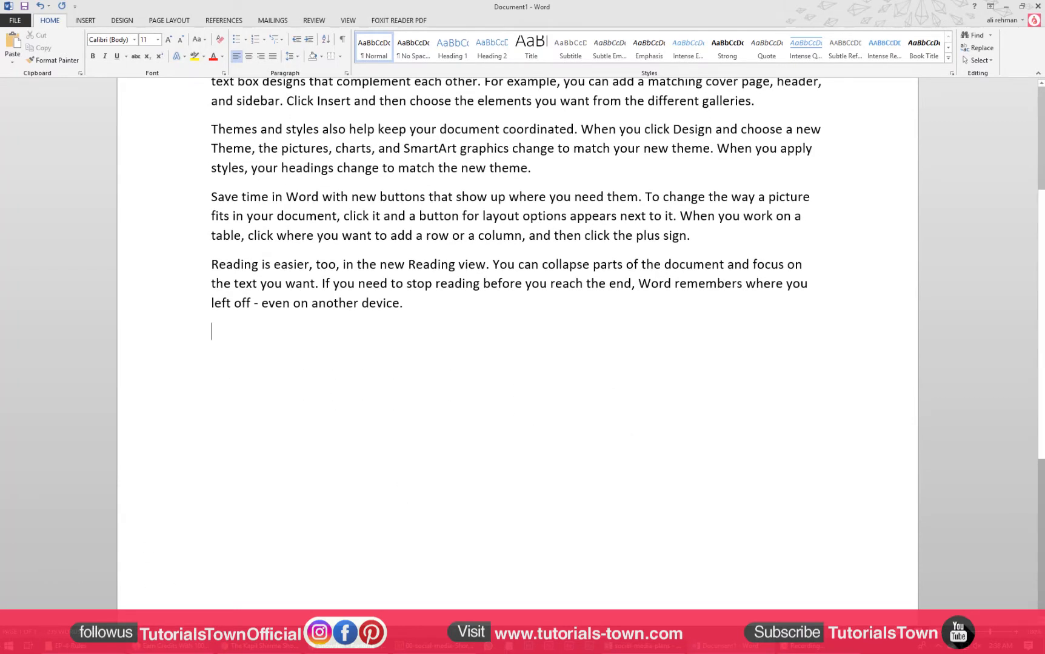
{"action": "mouse_move", "coordinate": [171, 646]}
{"action": "key", "text": "ctrl+v"}
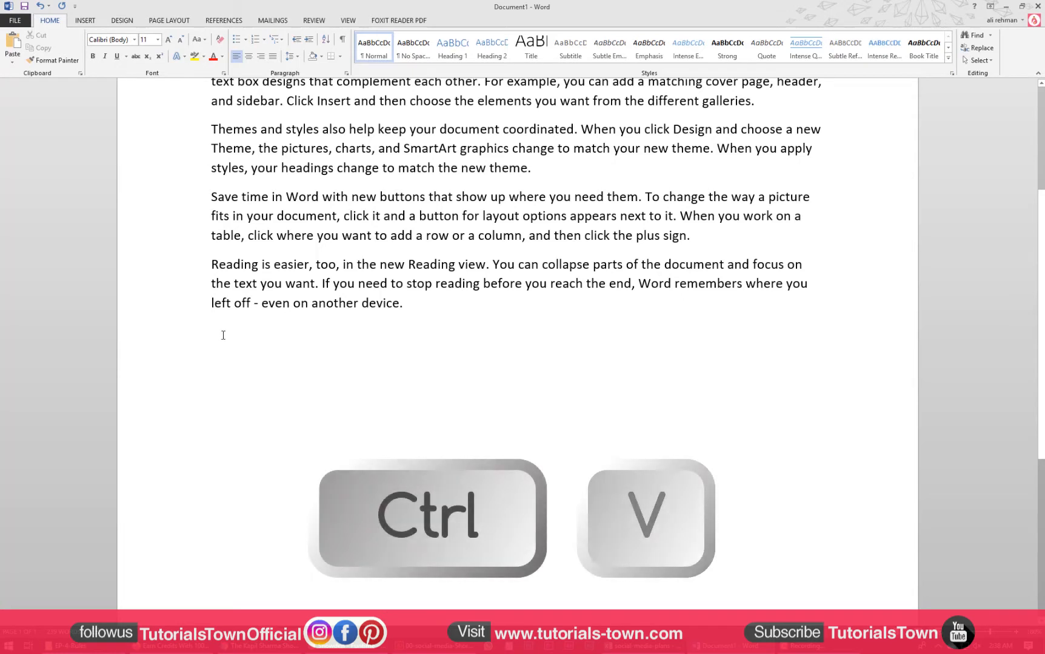
{"action": "right_click", "coordinate": [223, 335]}
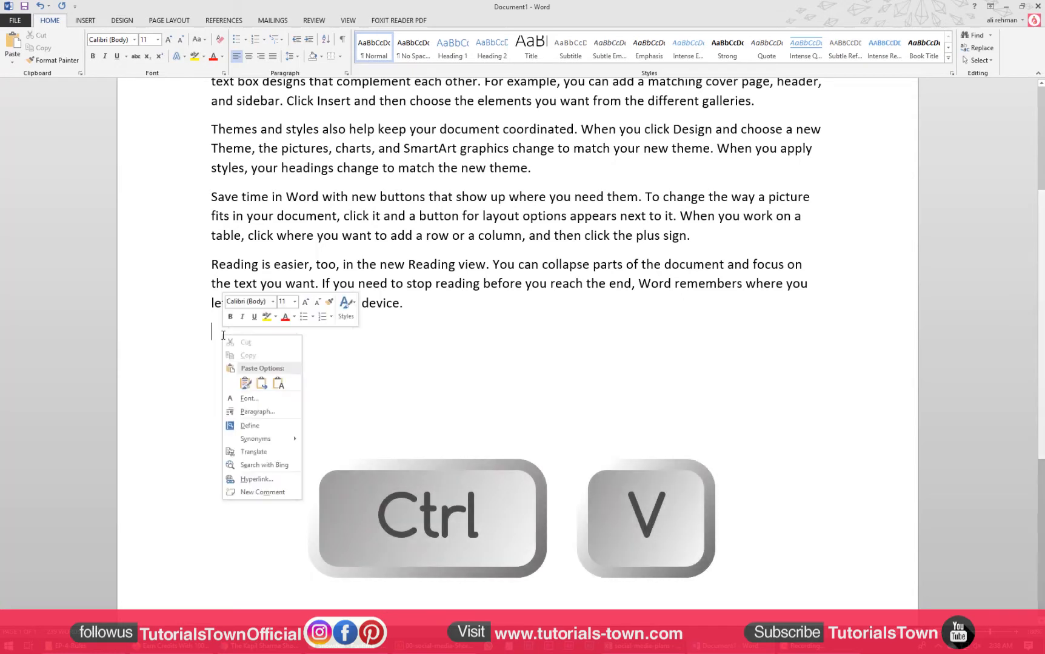
{"action": "left_click", "coordinate": [278, 383]}
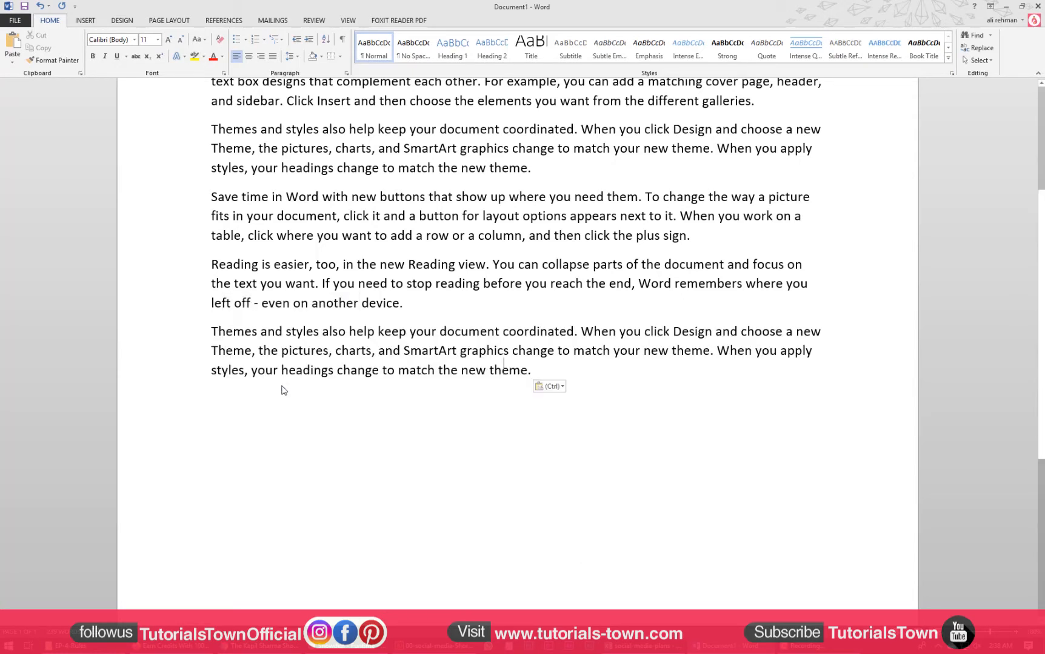
Start a new line below the pasted paragraph and paste several more copies of the "Themes and styles" paragraph
{"action": "left_click_drag", "start_coordinate": [221, 121], "coordinate": [539, 152]}
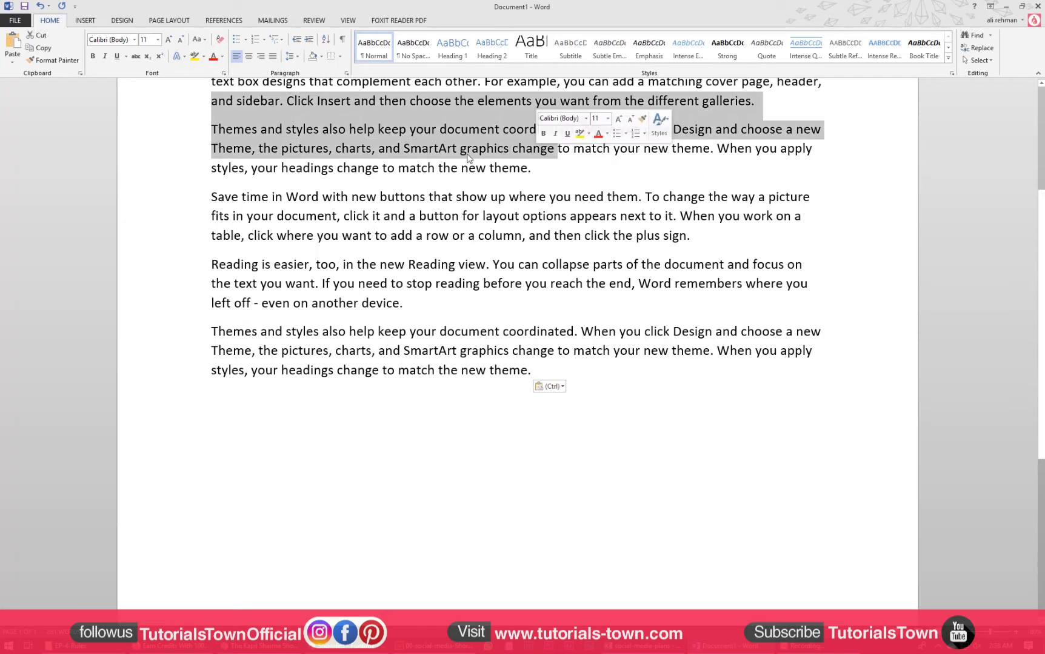
{"action": "left_click", "coordinate": [226, 130]}
{"action": "left_click_drag", "start_coordinate": [215, 332], "coordinate": [267, 332]}
{"action": "left_click", "coordinate": [571, 371]}
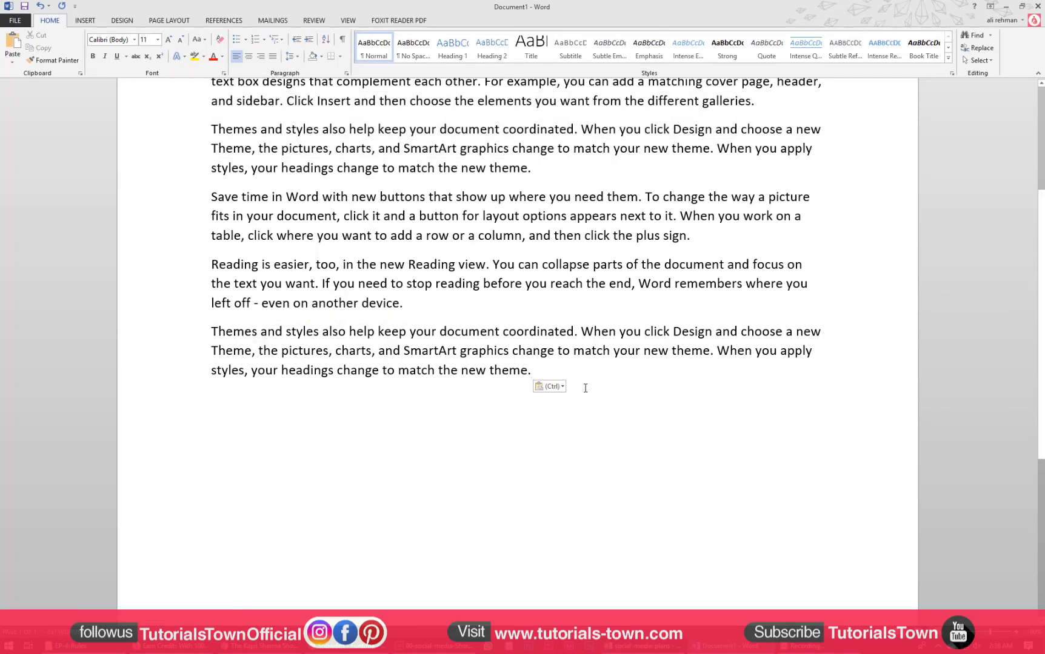
{"action": "key", "text": "Return"}
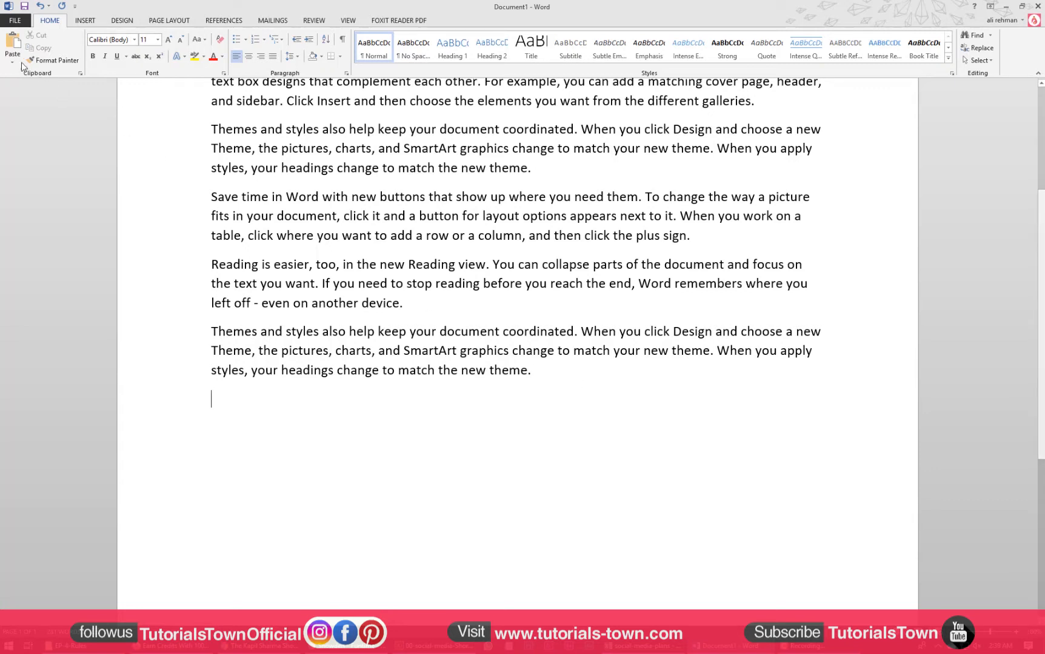
{"action": "left_click", "coordinate": [9, 46]}
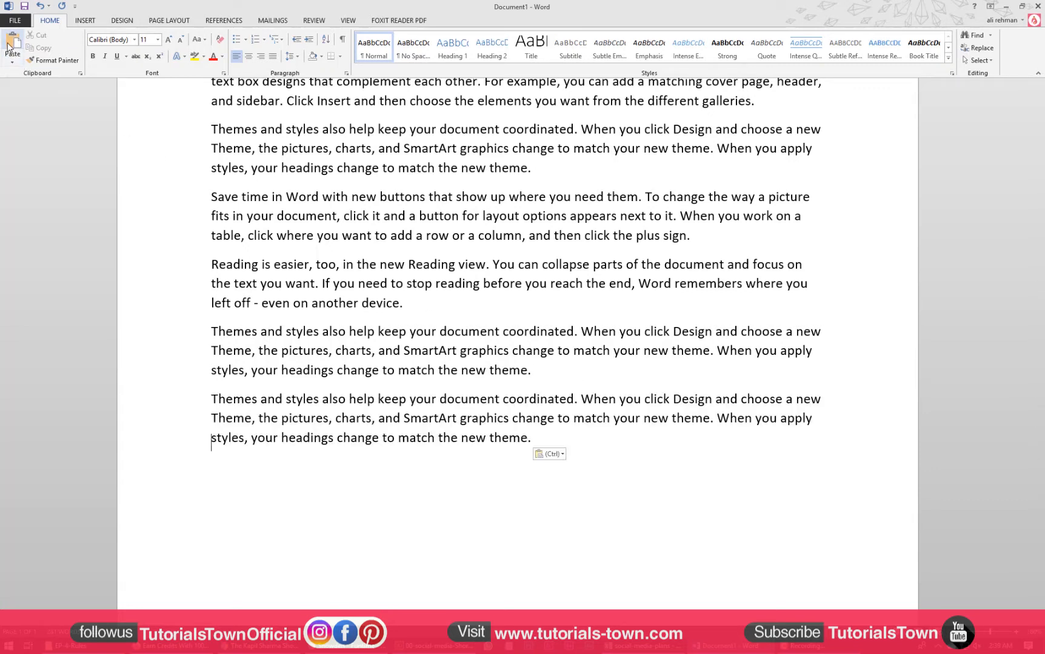
{"action": "left_click", "coordinate": [10, 42]}
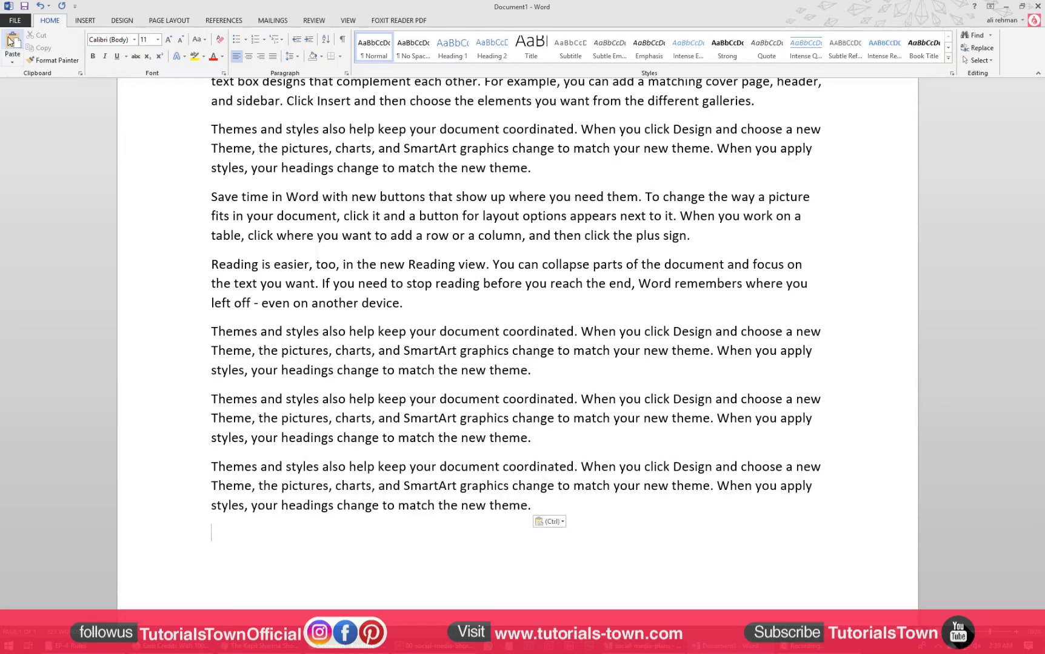
{"action": "left_click", "coordinate": [10, 41]}
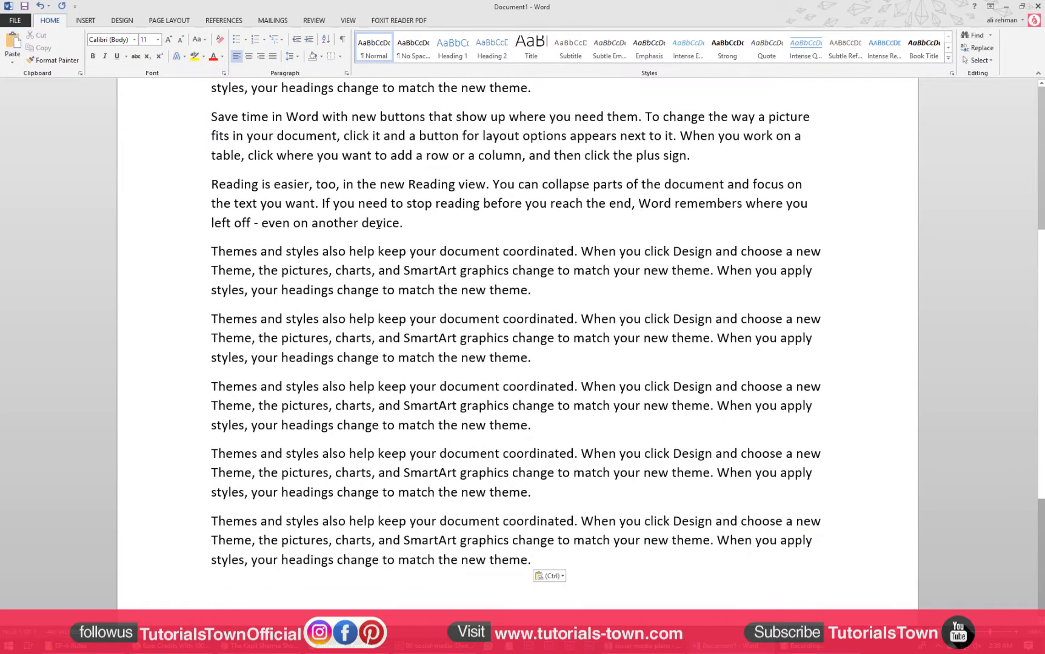
Copy the three consecutive original paragraphs from "Themes and styles" through "Reading is easier"
{"action": "scroll", "coordinate": [377, 224], "scroll_direction": "up", "scroll_amount": 5}
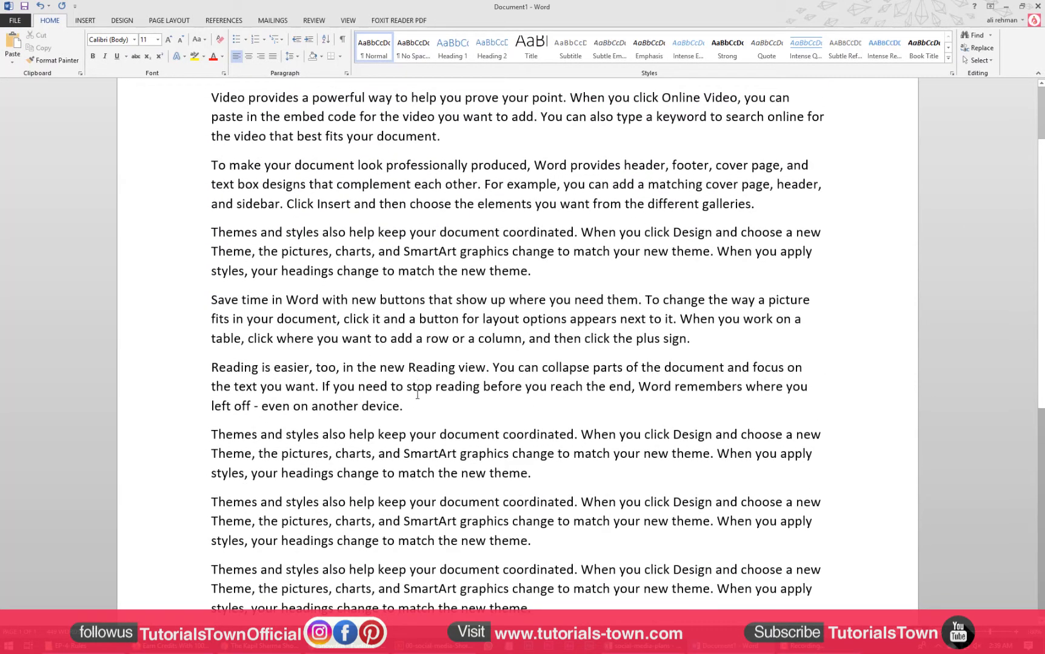
{"action": "left_click_drag", "start_coordinate": [417, 400], "coordinate": [297, 248]}
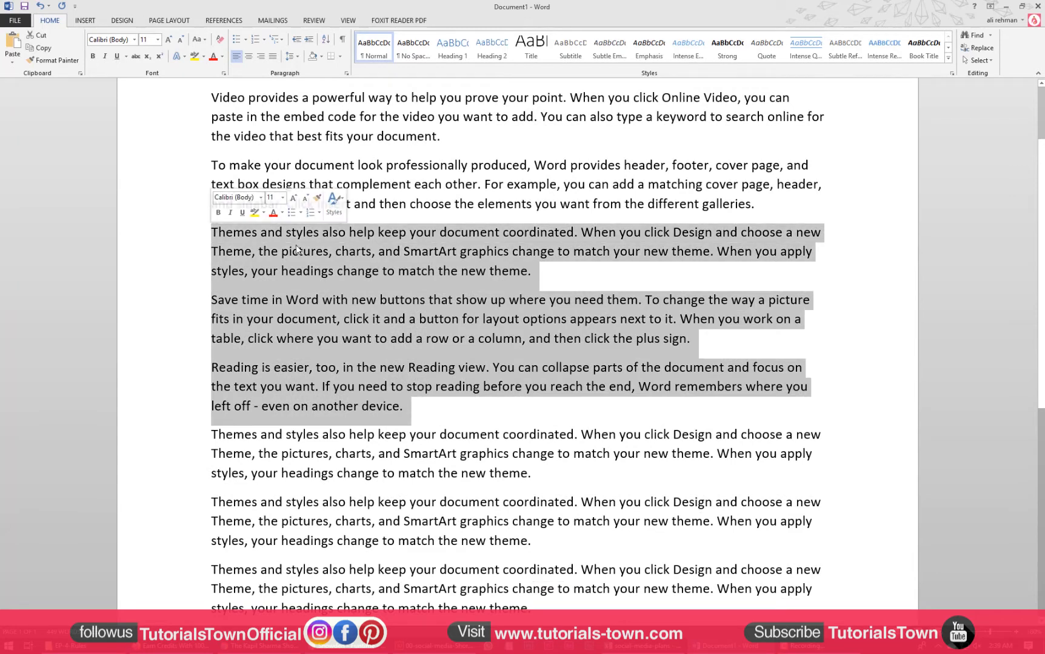
{"action": "right_click", "coordinate": [294, 232]}
{"action": "left_click", "coordinate": [327, 256]}
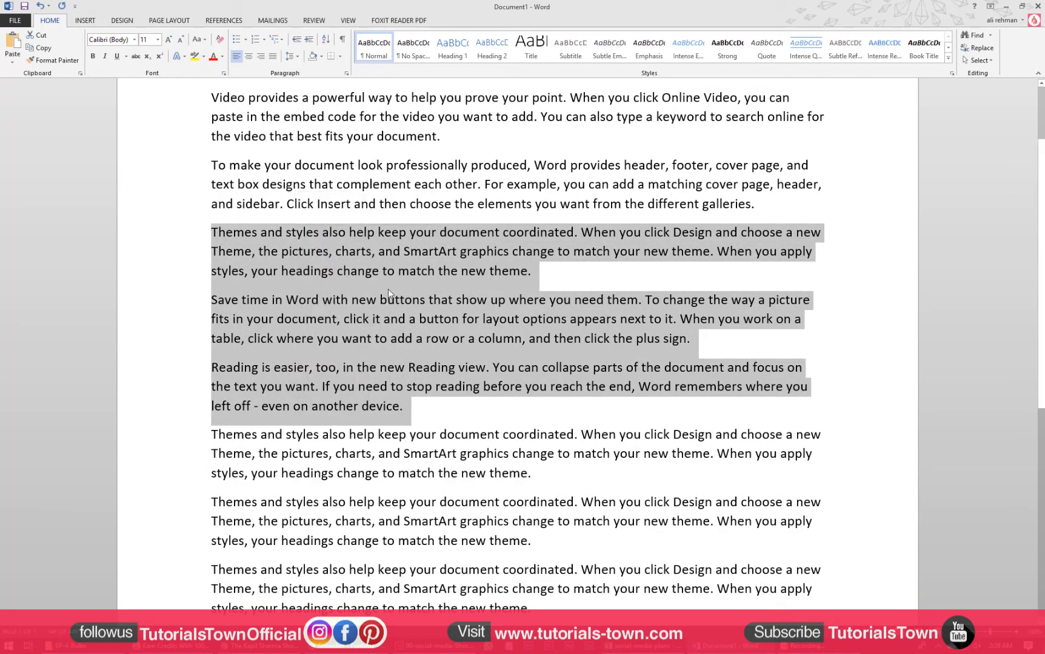
Paste the three copied paragraphs inside the fourth pasted "Themes and styles" paragraph, right after the word "graphics"
{"action": "scroll", "coordinate": [387, 289], "scroll_direction": "down", "scroll_amount": 8}
{"action": "left_click", "coordinate": [272, 461]}
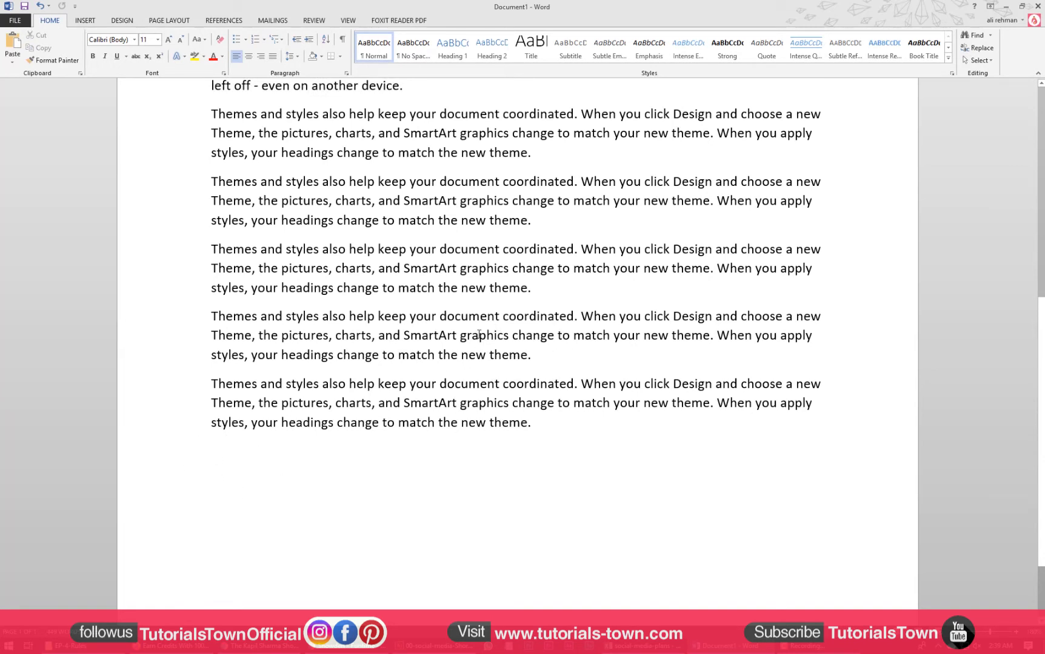
{"action": "left_click", "coordinate": [510, 335]}
{"action": "right_click", "coordinate": [510, 338]}
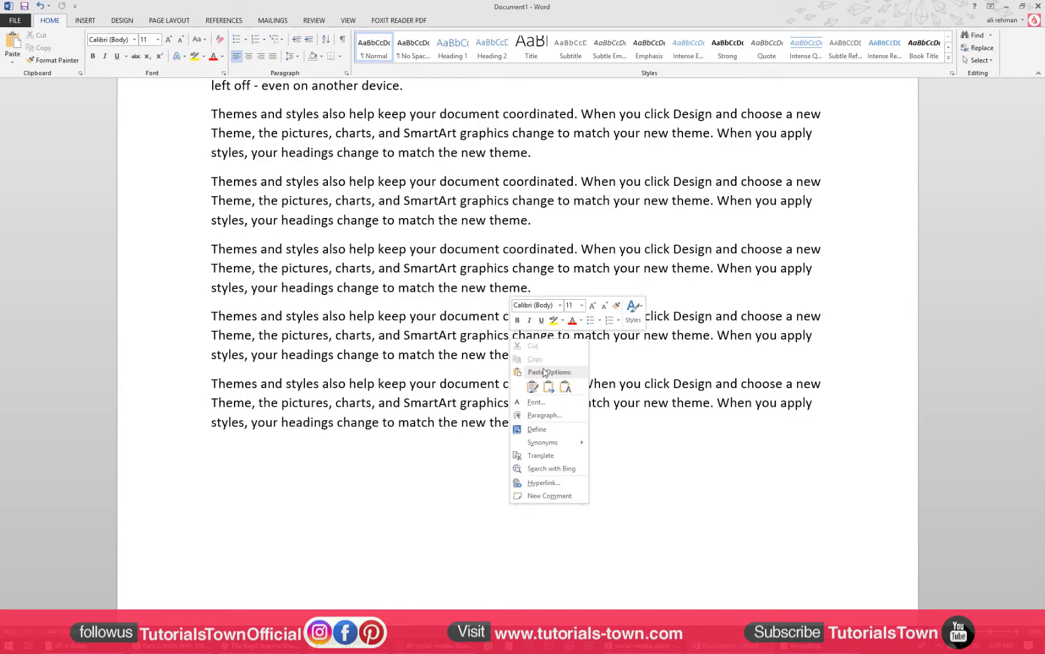
{"action": "left_click", "coordinate": [541, 393]}
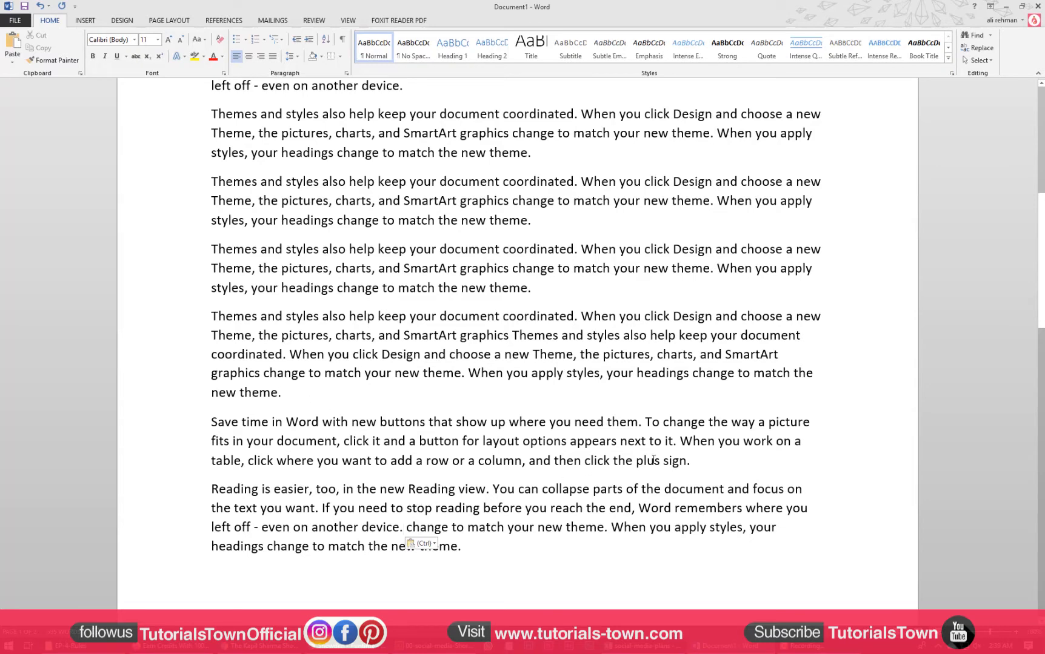
Cut the pasted "Save time in Word" paragraph from the lower part of the document
{"action": "left_click_drag", "start_coordinate": [691, 461], "coordinate": [214, 420]}
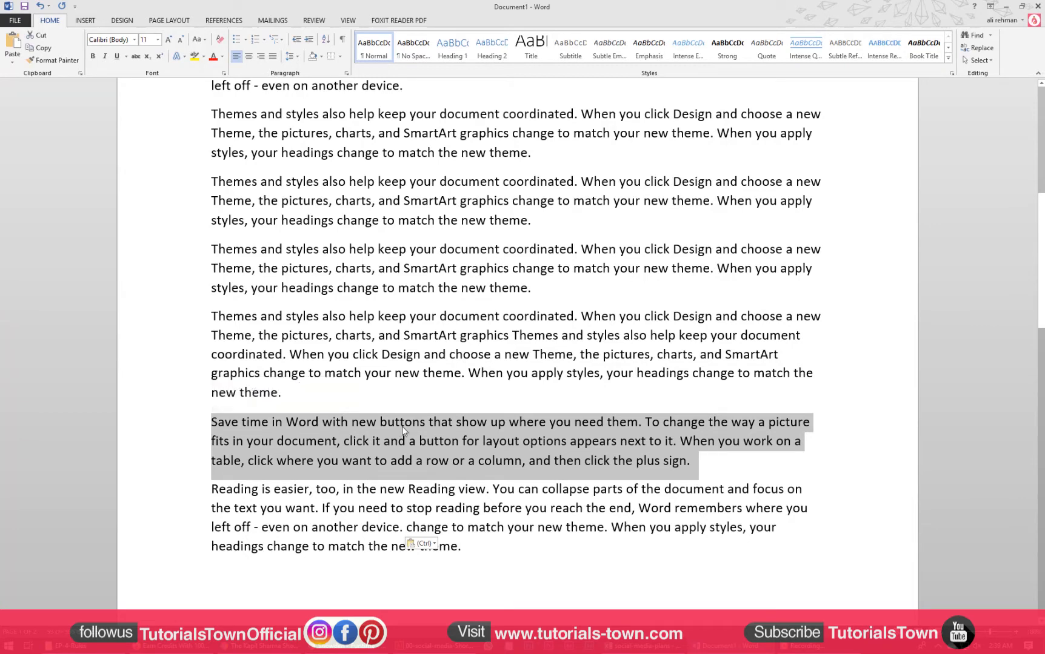
{"action": "right_click", "coordinate": [334, 426]}
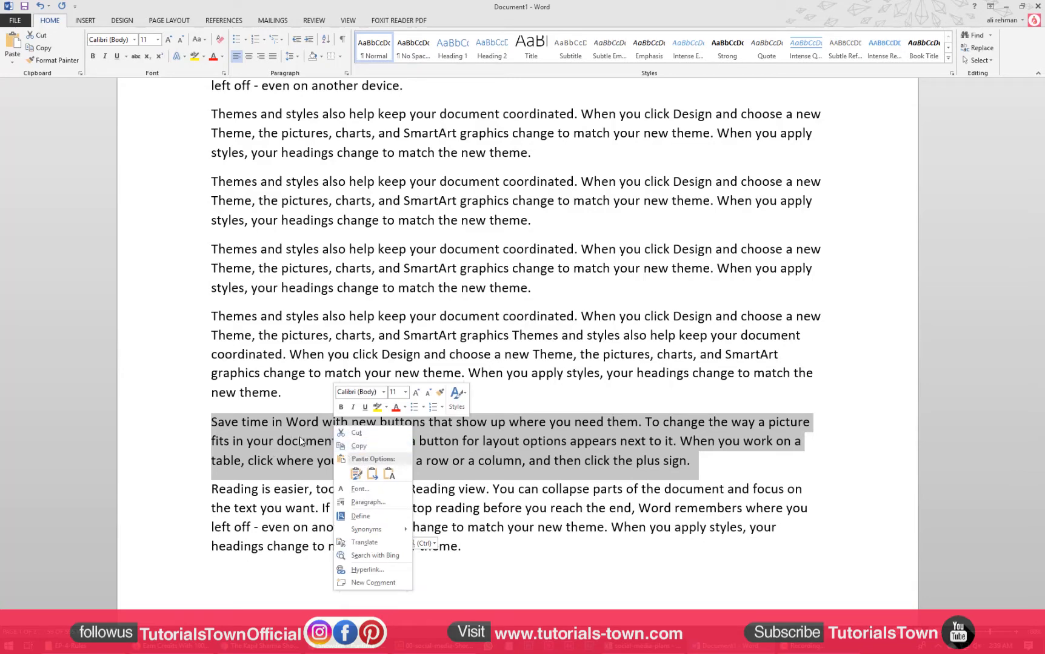
{"action": "left_click", "coordinate": [357, 433]}
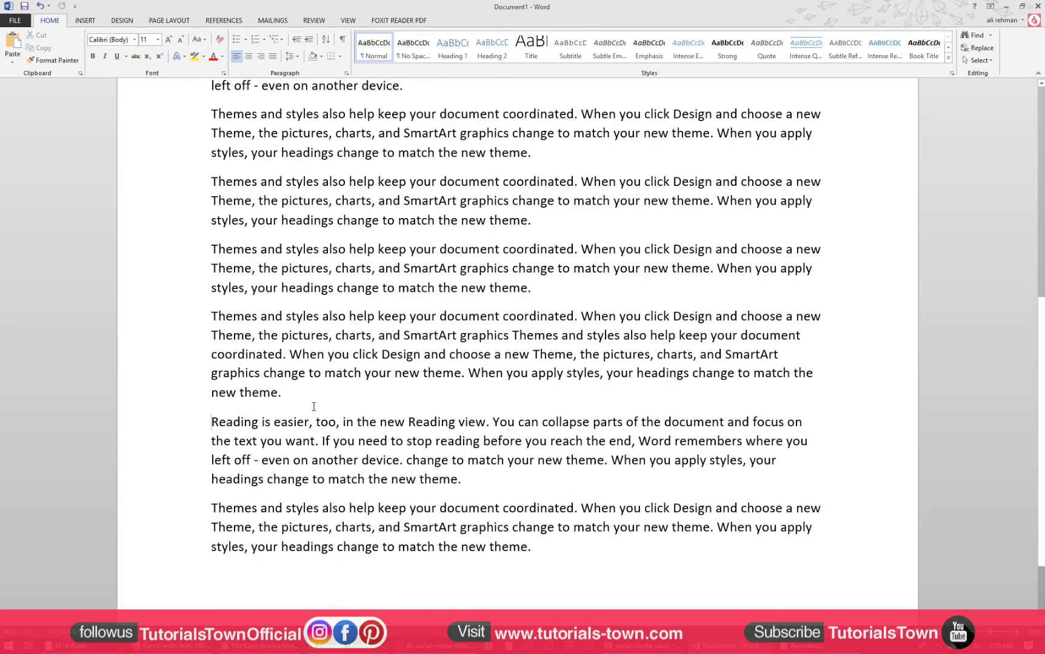
Paste the cut "Save time in Word" paragraph as text only at the start of the second page
{"action": "scroll", "coordinate": [460, 427], "scroll_direction": "down", "scroll_amount": 3}
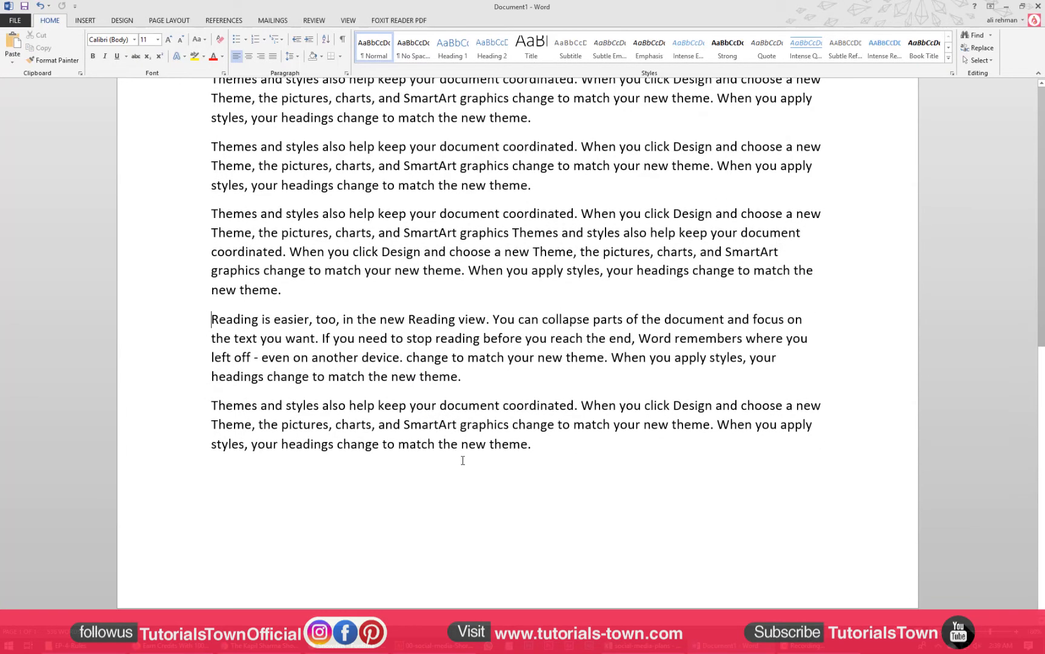
{"action": "right_click", "coordinate": [249, 479]}
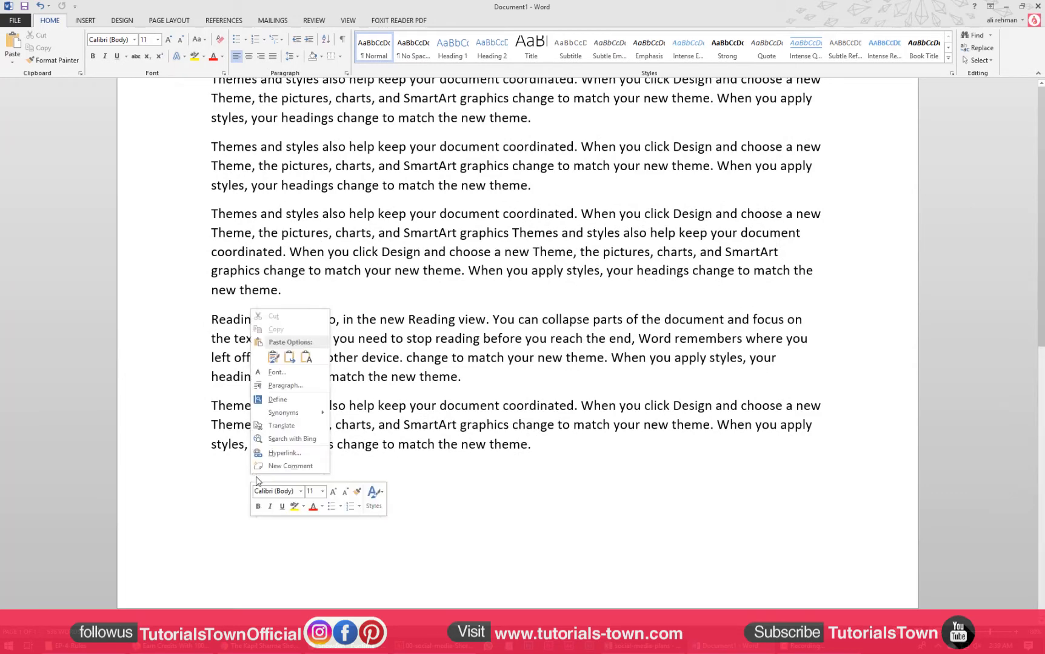
{"action": "left_click", "coordinate": [306, 357]}
{"action": "scroll", "coordinate": [256, 493], "scroll_direction": "down", "scroll_amount": 8}
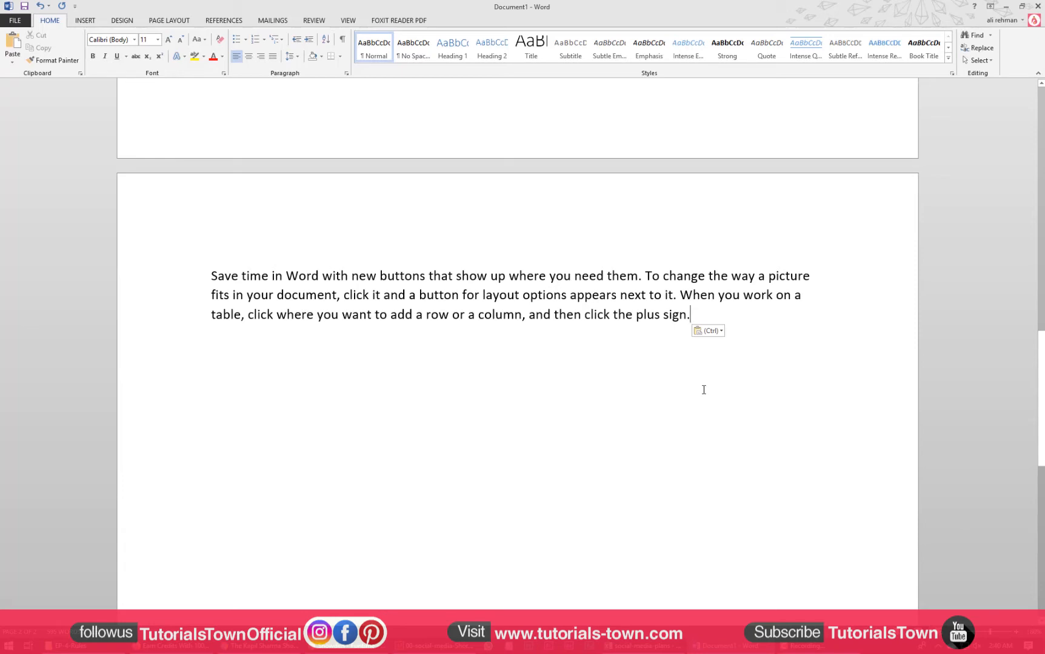
{"action": "scroll", "coordinate": [567, 325], "scroll_direction": "up", "scroll_amount": 10}
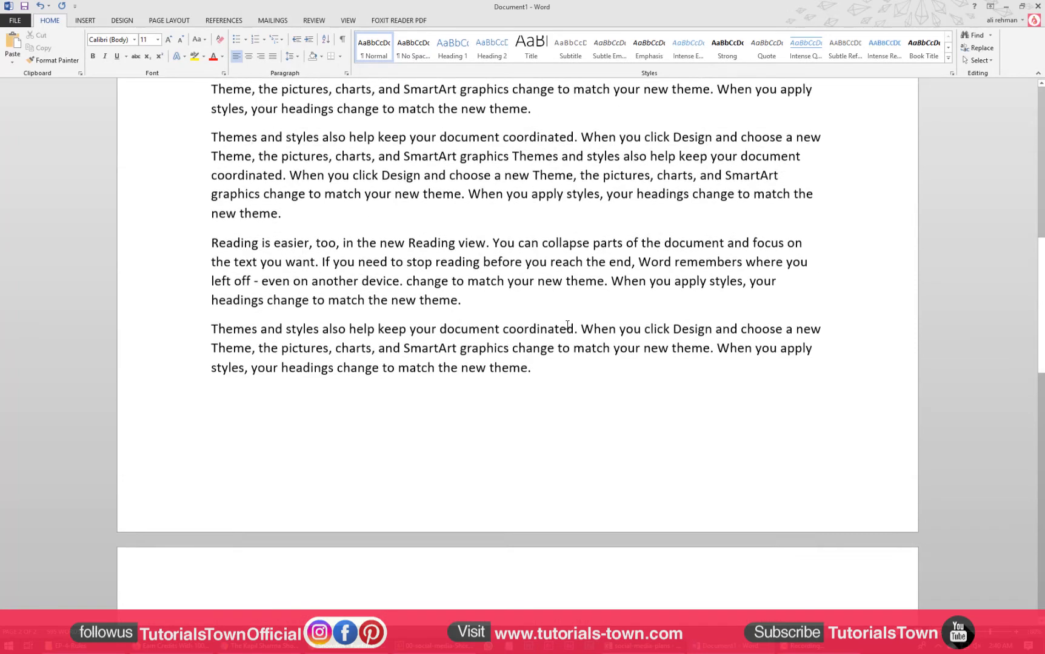
{"action": "scroll", "coordinate": [566, 325], "scroll_direction": "up", "scroll_amount": 4}
{"action": "scroll", "coordinate": [429, 292], "scroll_direction": "down", "scroll_amount": 10}
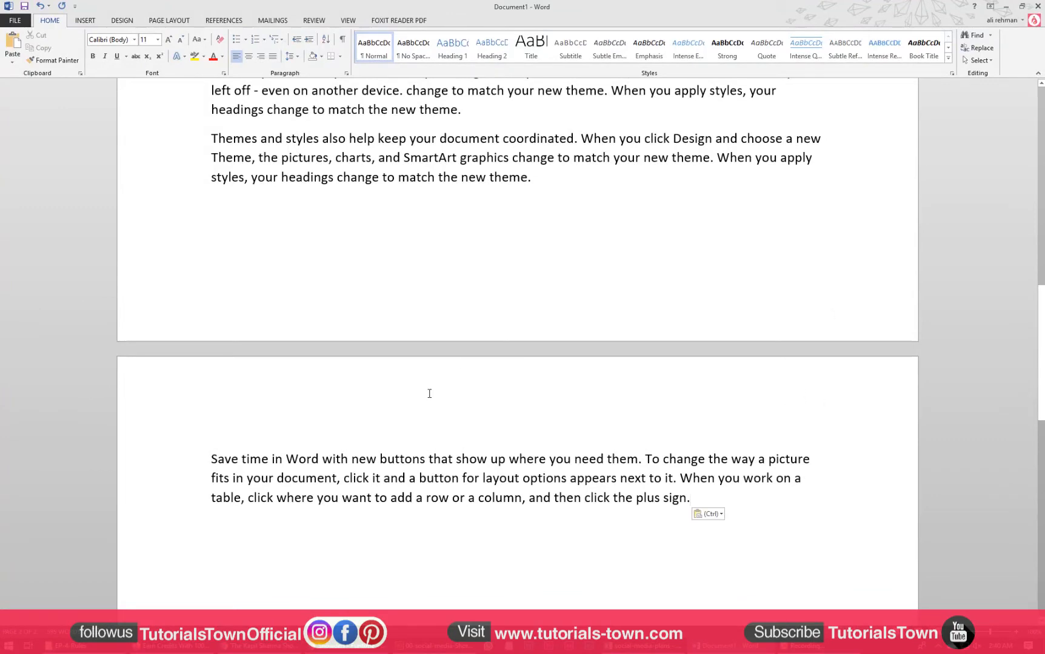
{"action": "scroll", "coordinate": [441, 426], "scroll_direction": "up", "scroll_amount": 8}
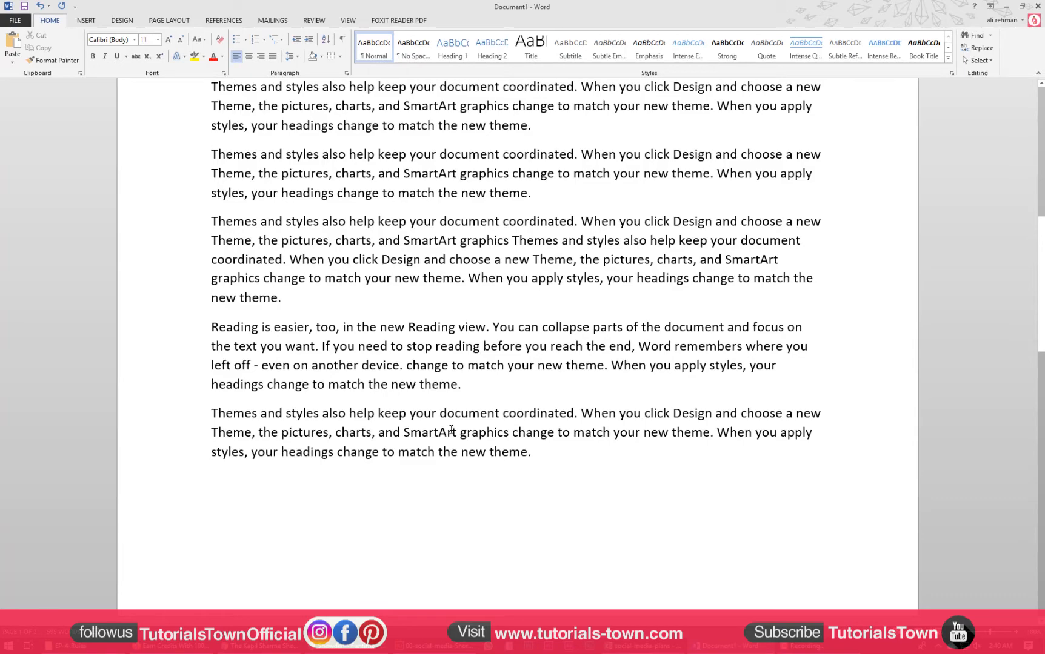
{"action": "scroll", "coordinate": [380, 346], "scroll_direction": "down", "scroll_amount": 5}
Set the font of the first paragraph, "Video provides a powerful way", to Appetite New
{"action": "scroll", "coordinate": [380, 345], "scroll_direction": "up", "scroll_amount": 15}
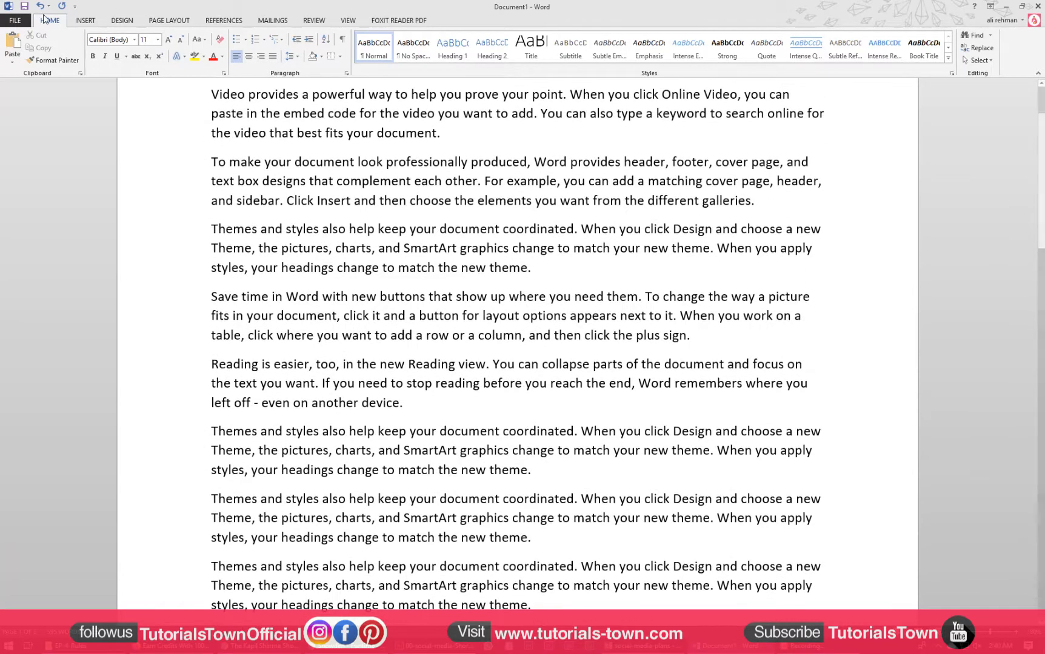
{"action": "scroll", "coordinate": [515, 203], "scroll_direction": "up", "scroll_amount": 3}
{"action": "left_click", "coordinate": [442, 236]}
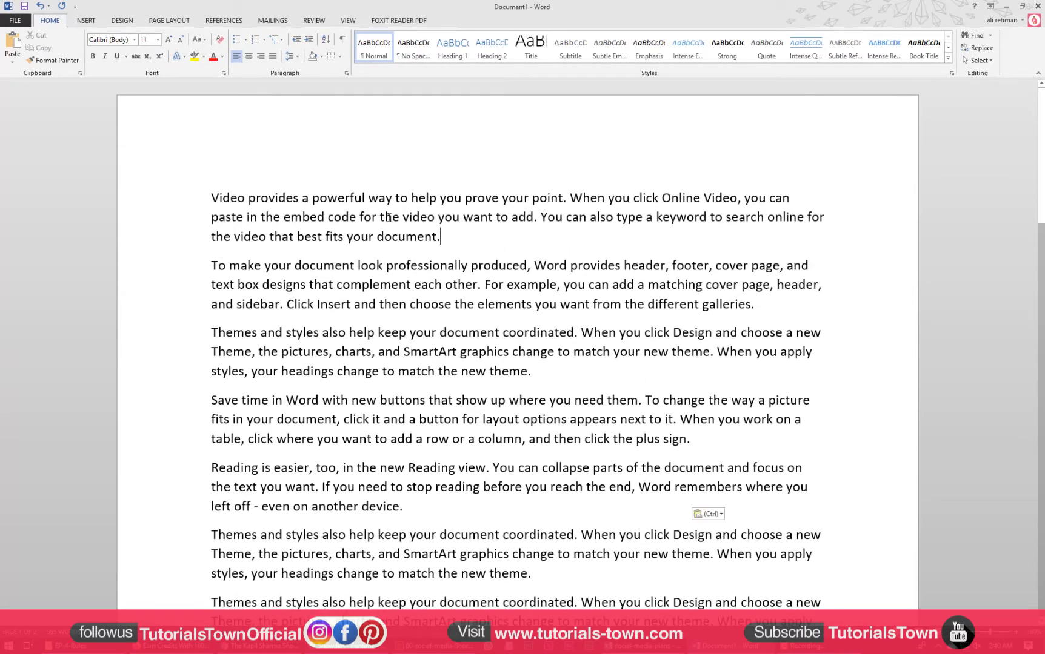
{"action": "triple_click", "coordinate": [388, 218]}
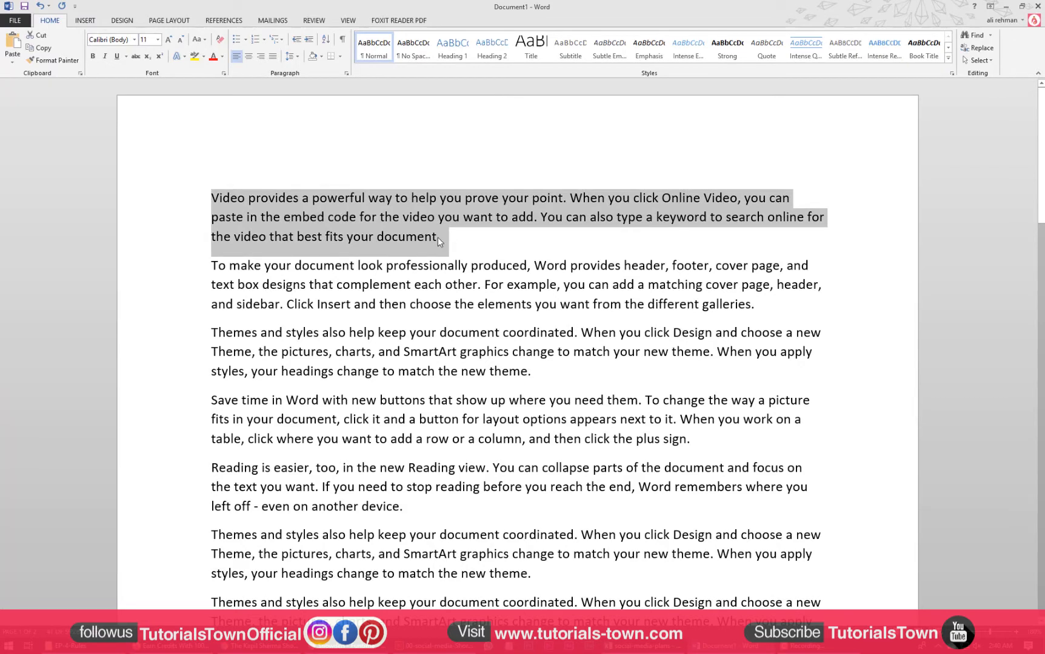
{"action": "left_click", "coordinate": [134, 39]}
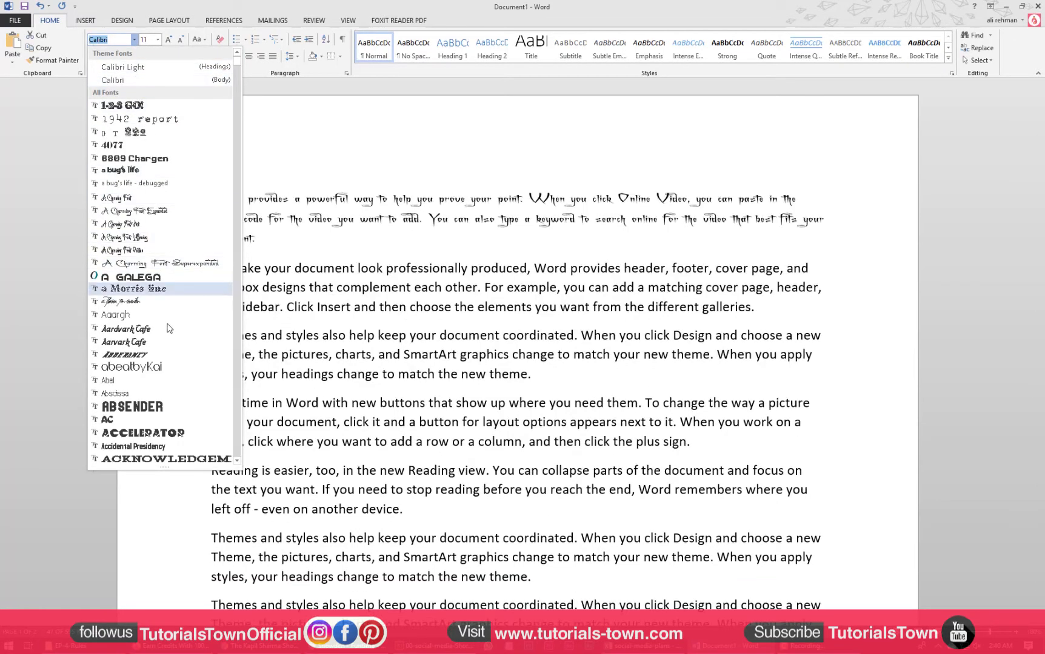
{"action": "scroll", "coordinate": [175, 425], "scroll_direction": "down", "scroll_amount": 20}
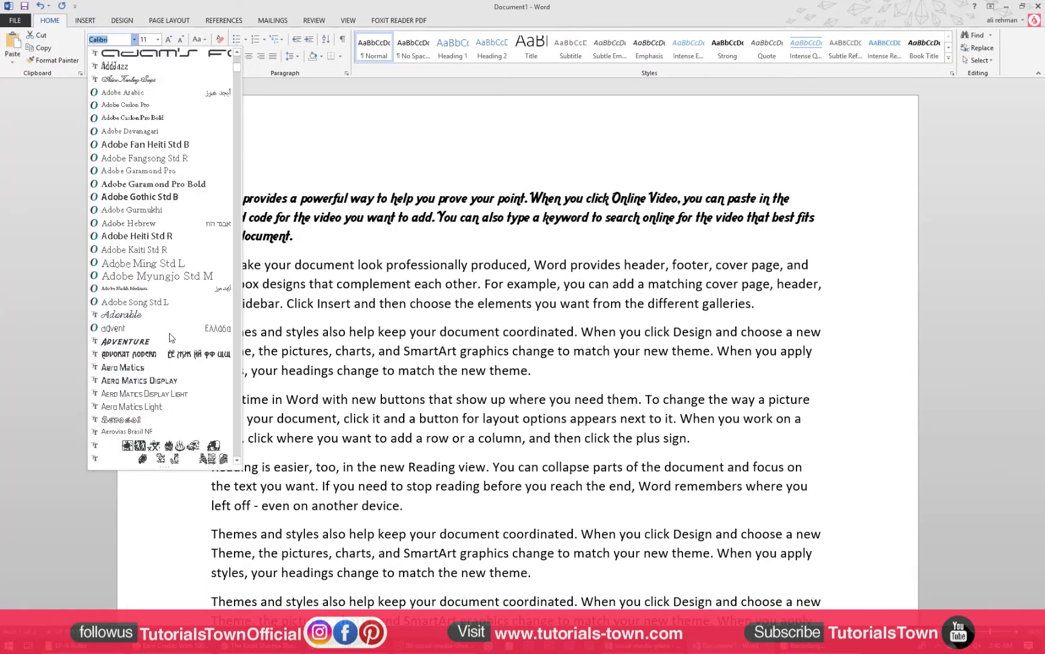
{"action": "scroll", "coordinate": [170, 338], "scroll_direction": "down", "scroll_amount": 6}
{"action": "left_click", "coordinate": [127, 403]}
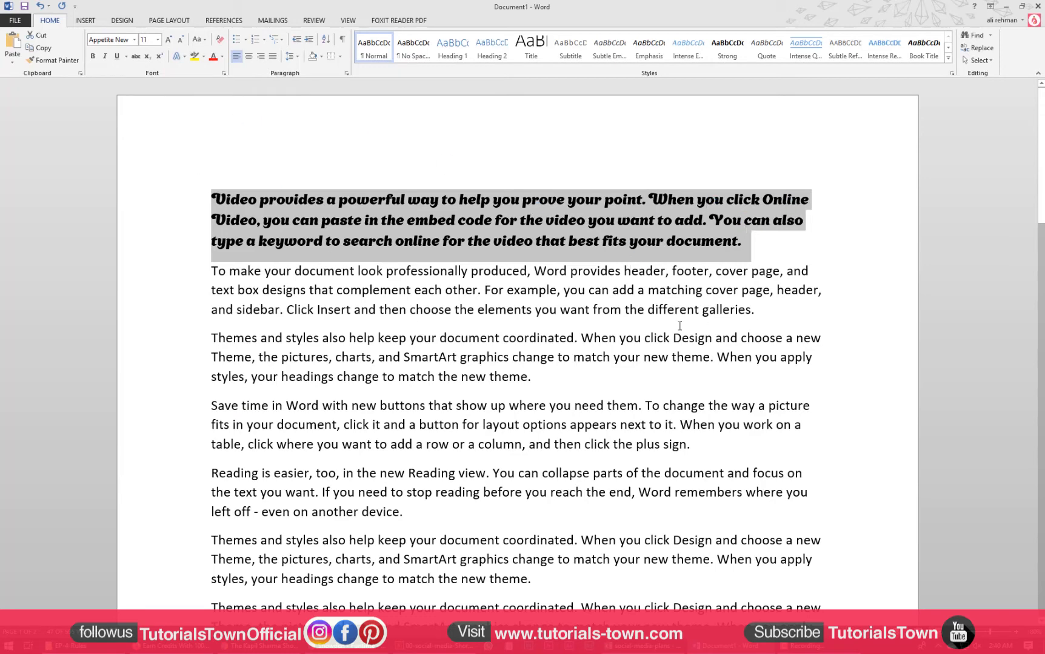
Set the font of the second paragraph, "To make your document look professionally produced", to A GALEGA
{"action": "left_click_drag", "start_coordinate": [758, 310], "coordinate": [211, 271]}
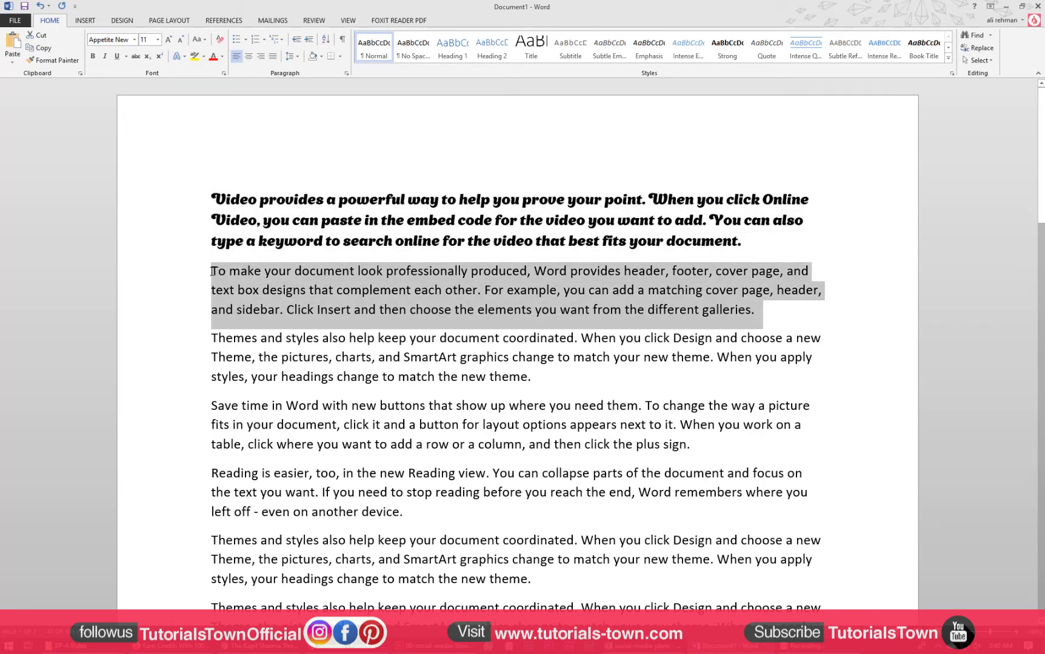
{"action": "left_click", "coordinate": [116, 41]}
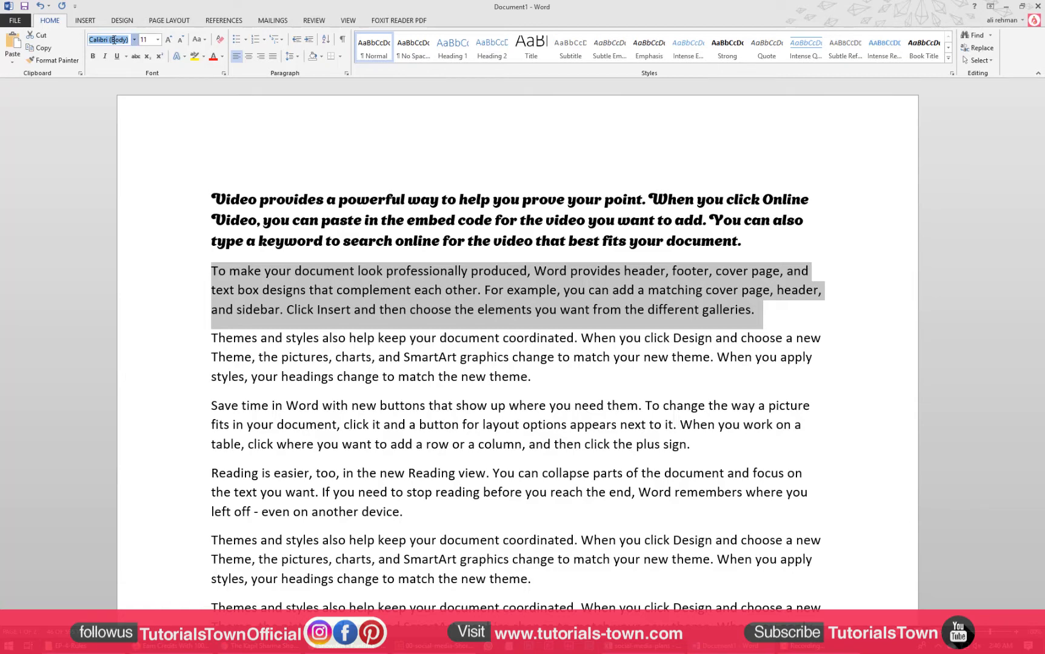
{"action": "key", "text": "Down"}
{"action": "key", "text": "Down"}
{"action": "key", "text": "Down"}
{"action": "key", "text": "Down"}
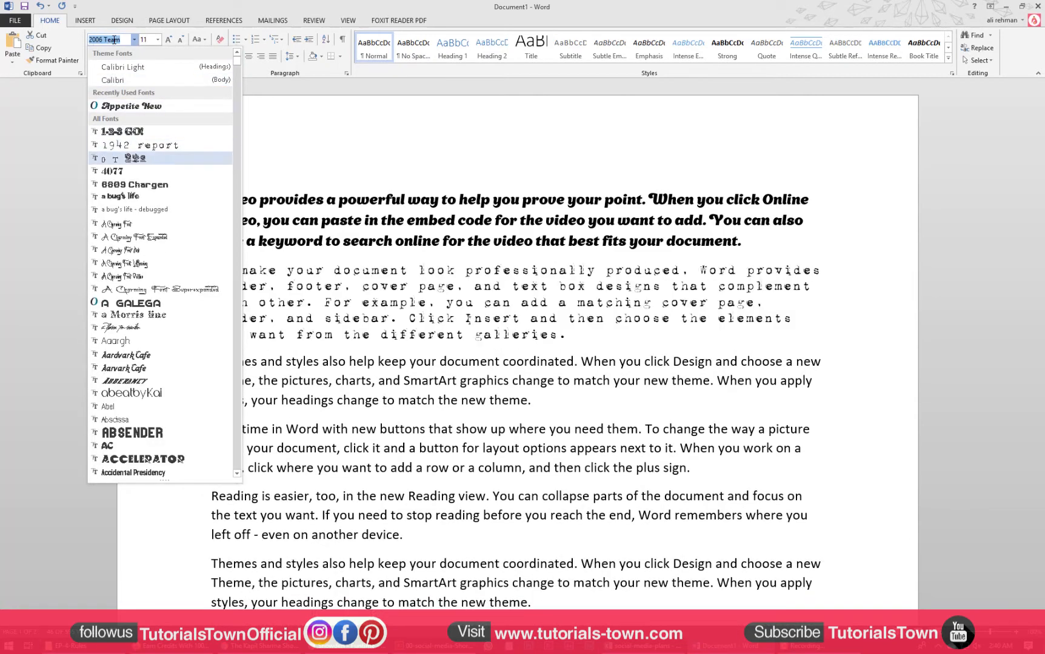
{"action": "key", "text": "Down"}
{"action": "key", "text": "Down"}
{"action": "key", "text": "Down"}
{"action": "key", "text": "Down"}
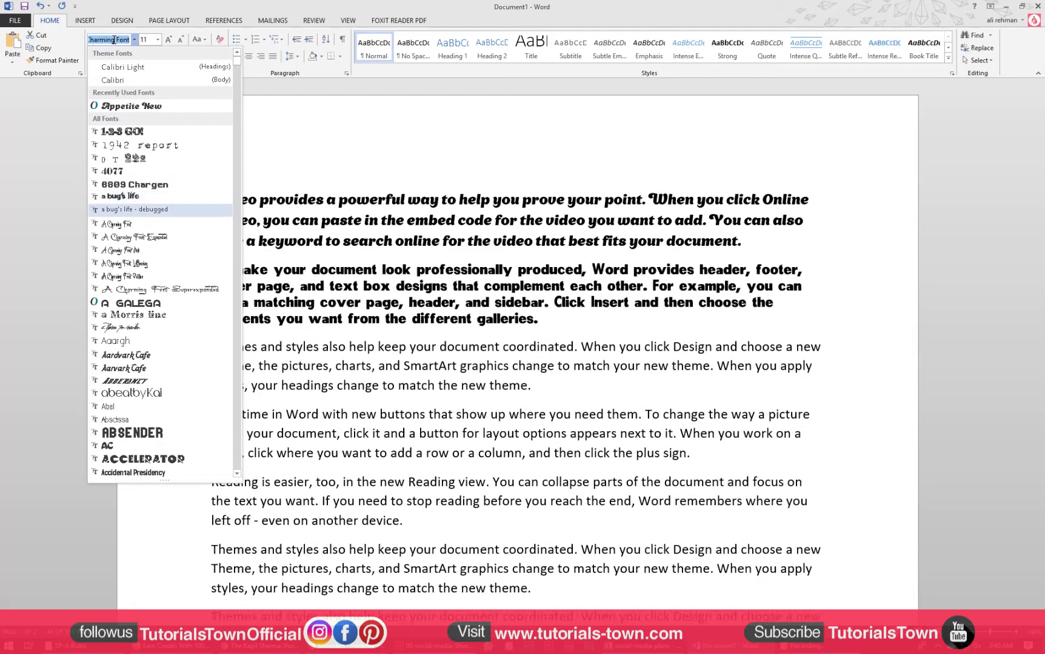
{"action": "key", "text": "Down"}
{"action": "key", "text": "Down"}
{"action": "key", "text": "Down"}
{"action": "key", "text": "Down"}
{"action": "key", "text": "Down"}
{"action": "key", "text": "Down"}
{"action": "key", "text": "Down"}
{"action": "key", "text": "Return"}
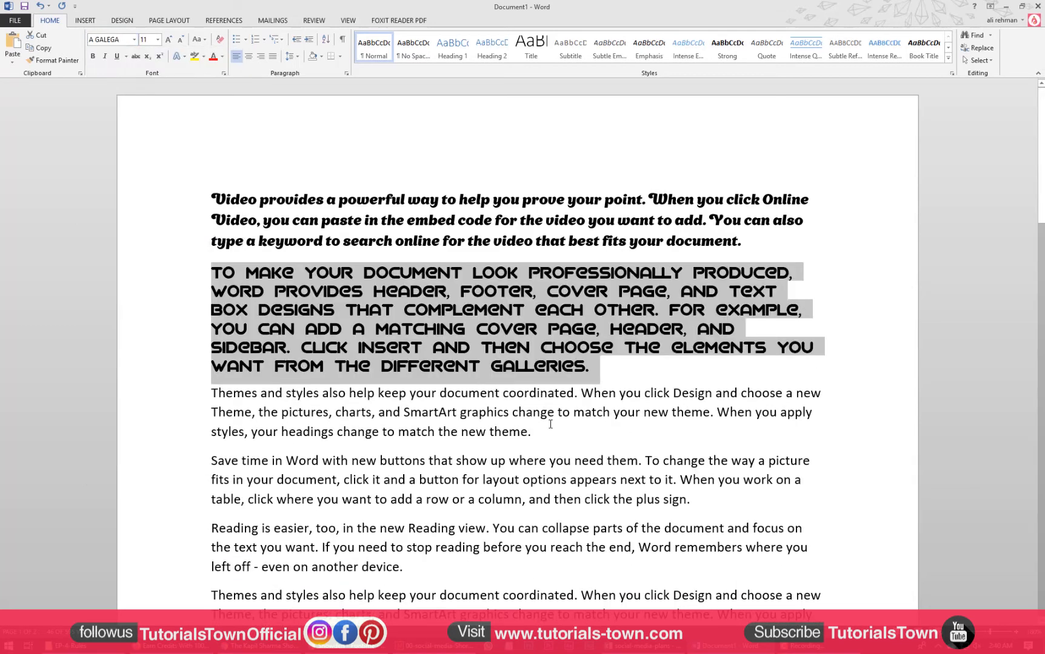
Set the font of the third paragraph, the first "Themes and styles" one, to Aaargh and deselect it
{"action": "left_click_drag", "start_coordinate": [551, 424], "coordinate": [212, 392]}
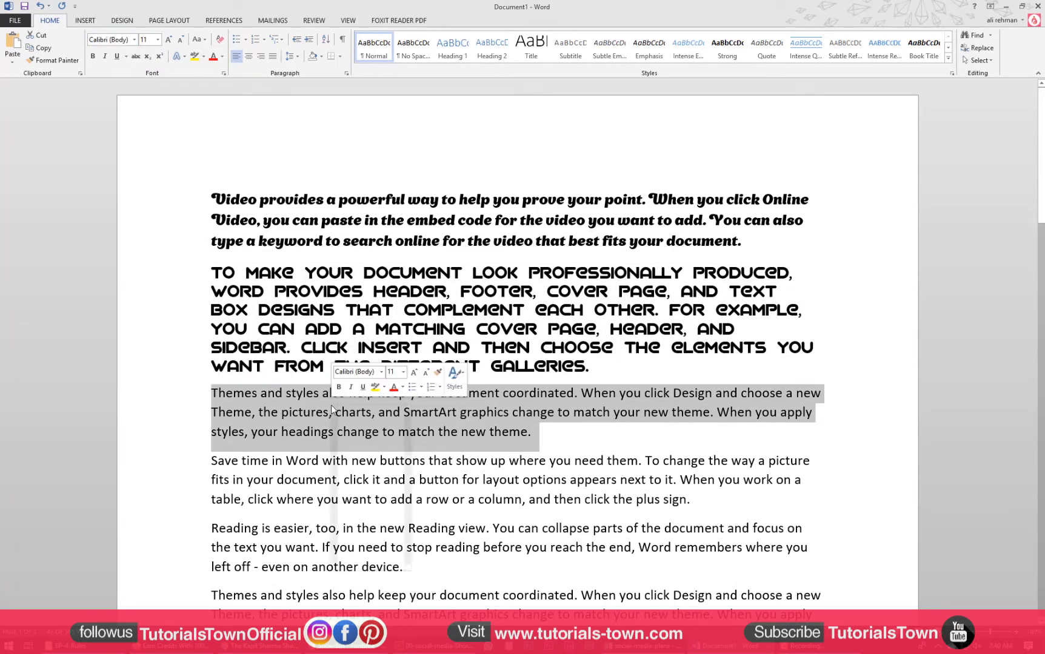
{"action": "left_click", "coordinate": [381, 372]}
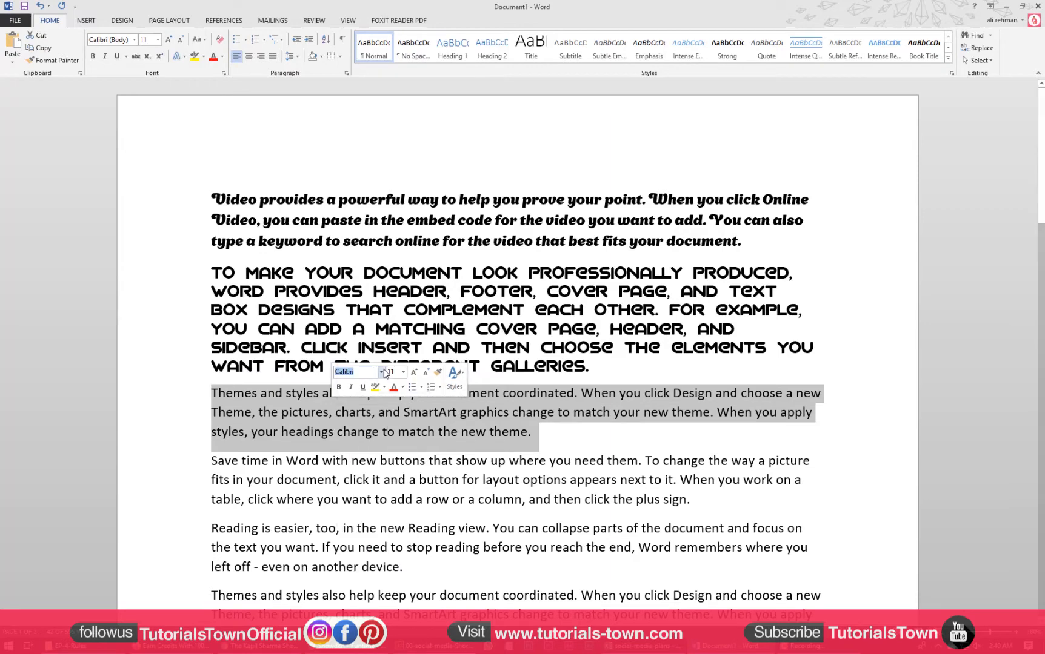
{"action": "left_click", "coordinate": [369, 376]}
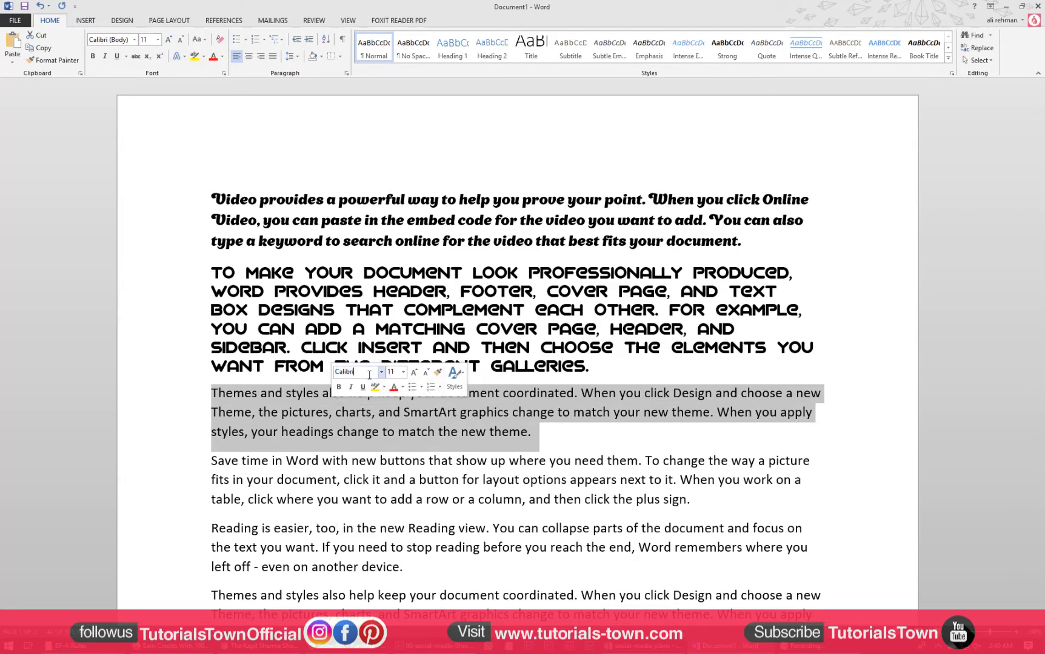
{"action": "key", "text": "alt+Down"}
{"action": "key", "text": "Down"}
{"action": "key", "text": "Up"}
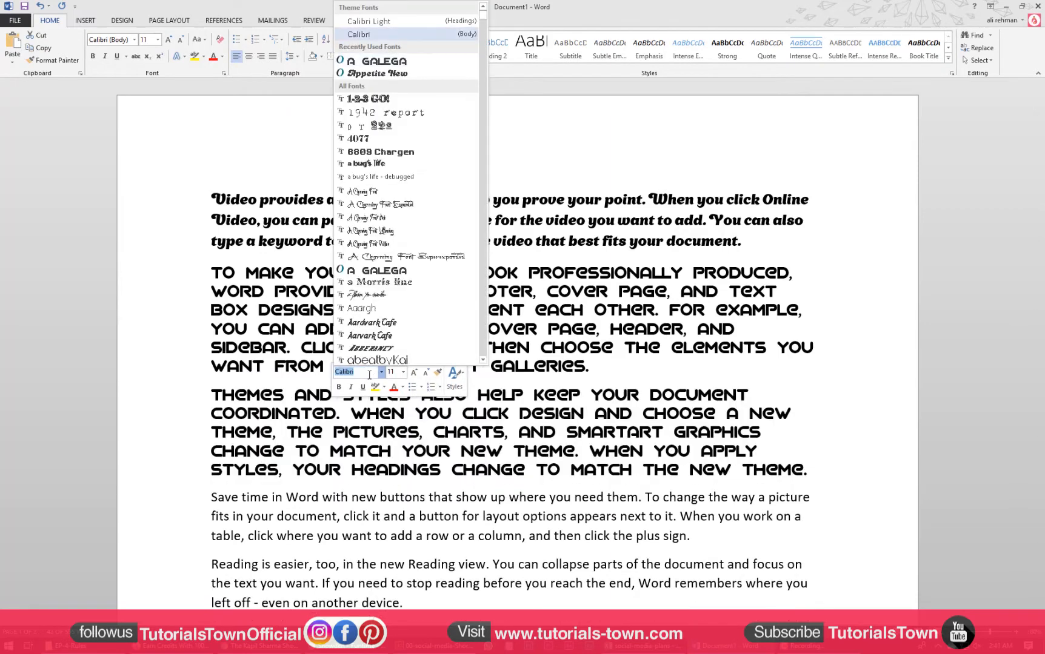
{"action": "key", "text": "Up"}
{"action": "key", "text": "Down"}
{"action": "key", "text": "Down"}
{"action": "key", "text": "Down"}
{"action": "key", "text": "Down"}
{"action": "key", "text": "Down"}
{"action": "key", "text": "Down"}
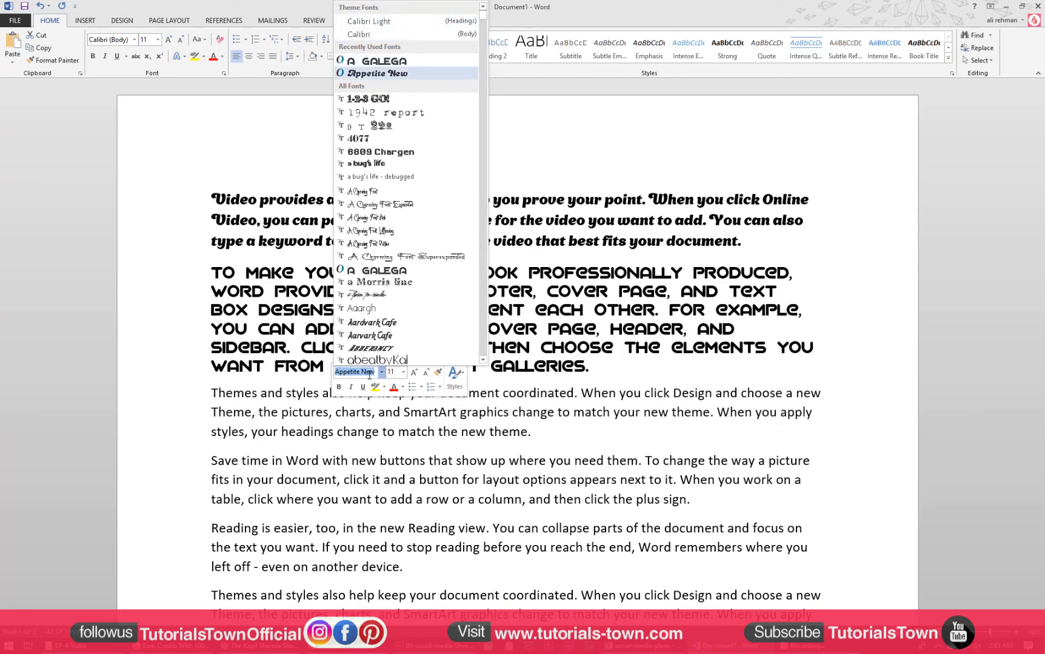
{"action": "key", "text": "Down"}
{"action": "key", "text": "Down"}
{"action": "key", "text": "Down"}
{"action": "key", "text": "Down"}
{"action": "key", "text": "Down"}
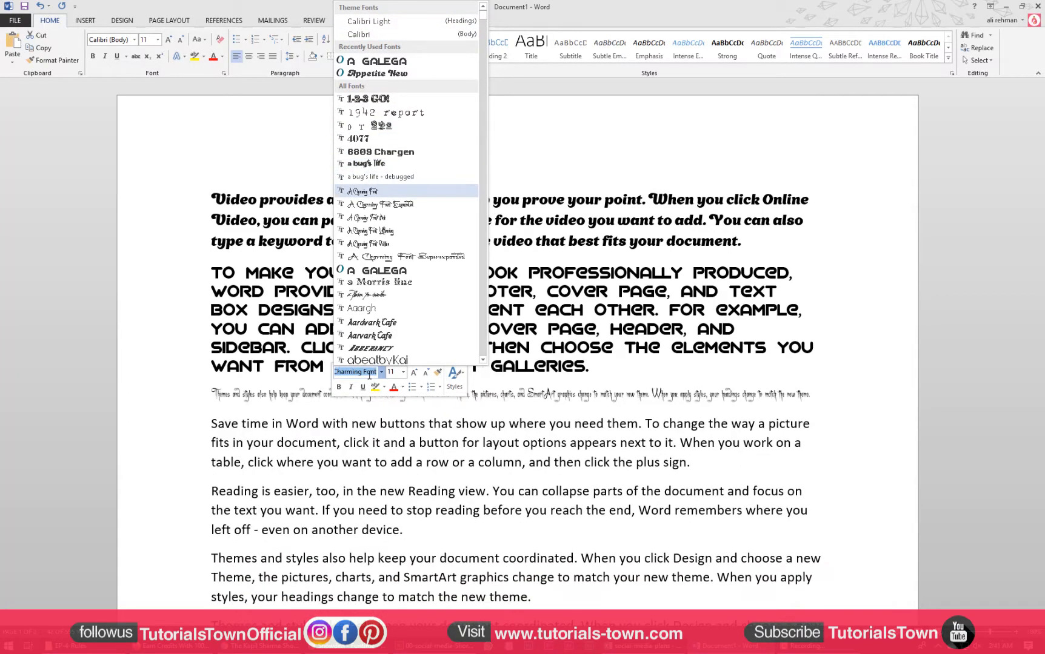
{"action": "left_click", "coordinate": [378, 309]}
{"action": "left_click", "coordinate": [440, 455]}
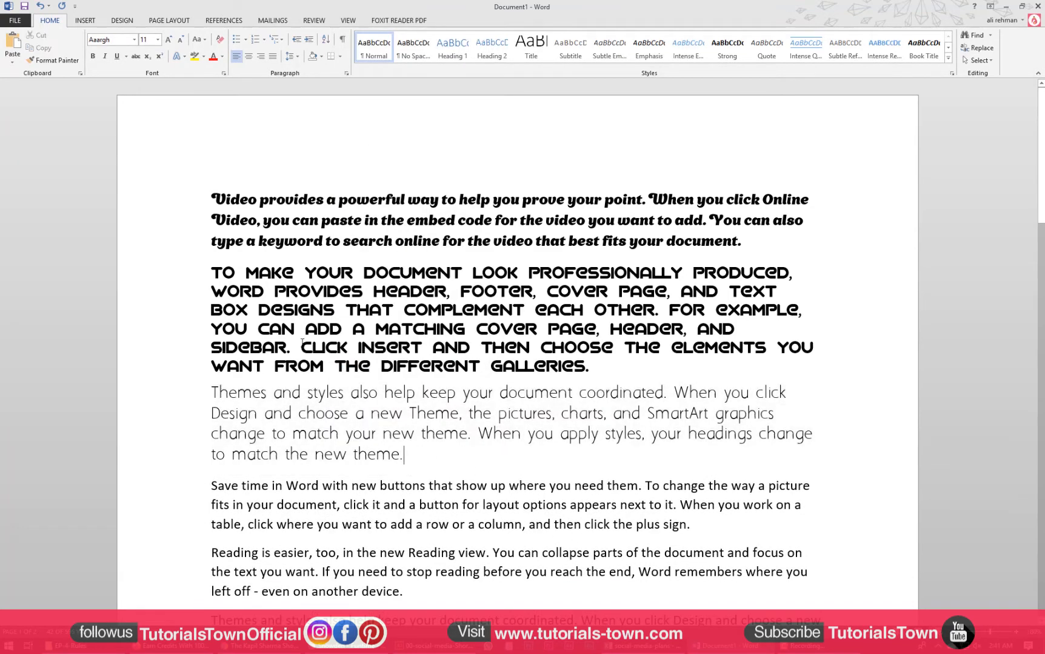
Set the font size of the "Save time in Word" paragraph on the first page to 18
{"action": "scroll", "coordinate": [655, 401], "scroll_direction": "down", "scroll_amount": 3}
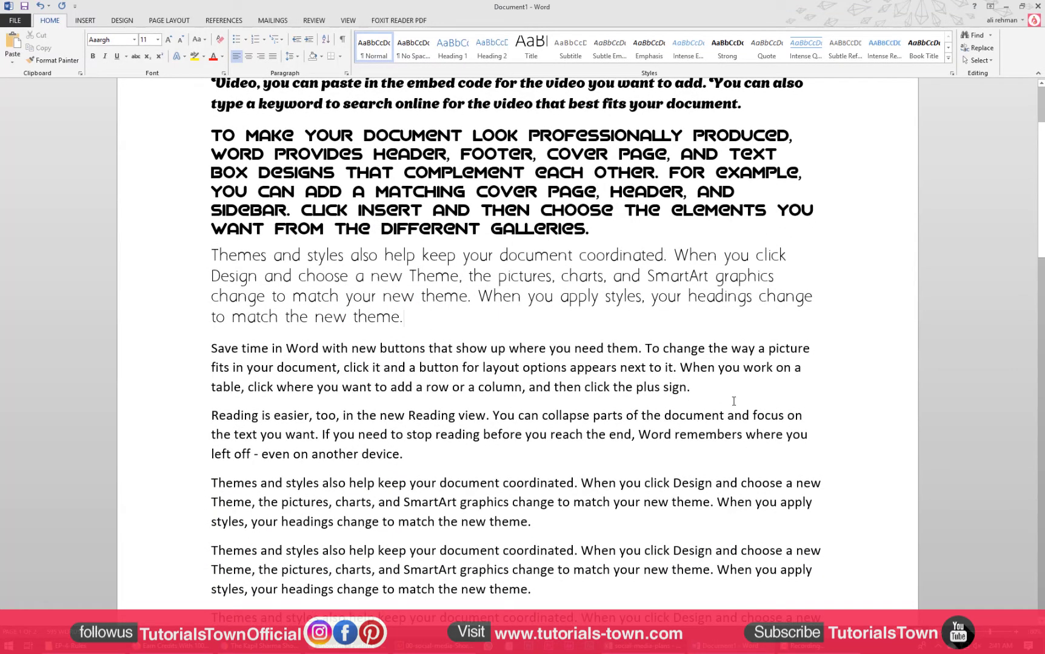
{"action": "left_click_drag", "start_coordinate": [733, 401], "coordinate": [211, 349]}
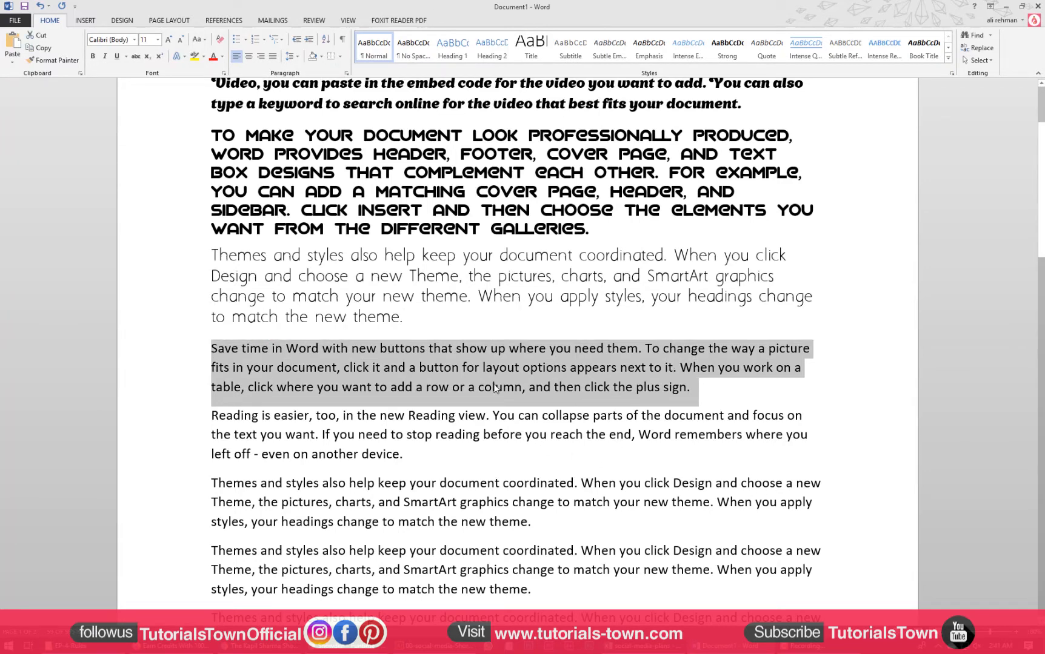
{"action": "left_click", "coordinate": [158, 40]}
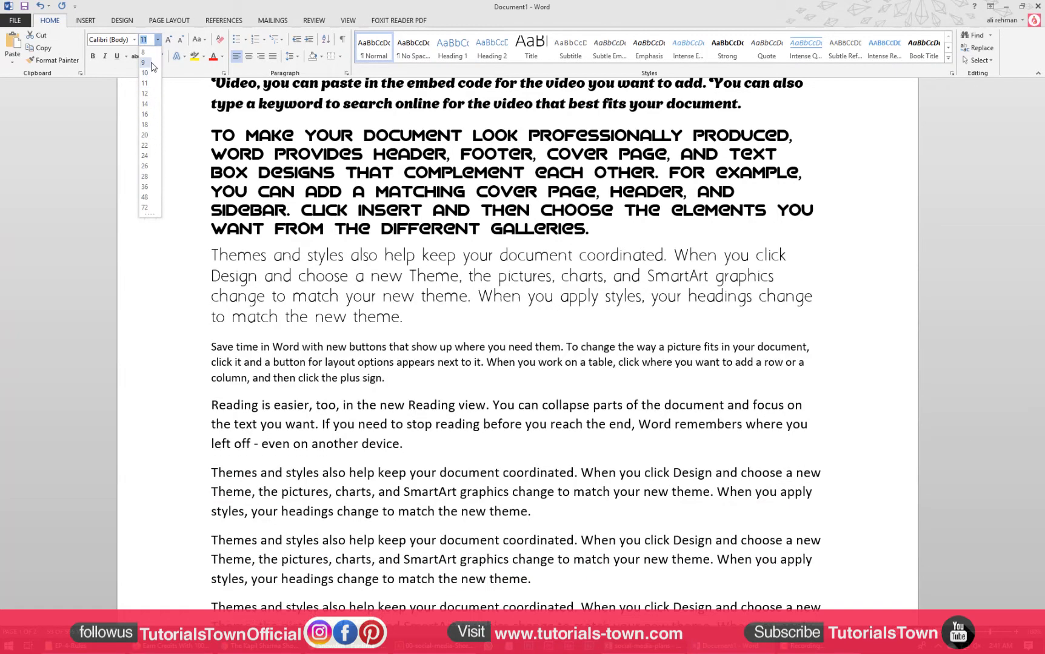
{"action": "left_click", "coordinate": [145, 127]}
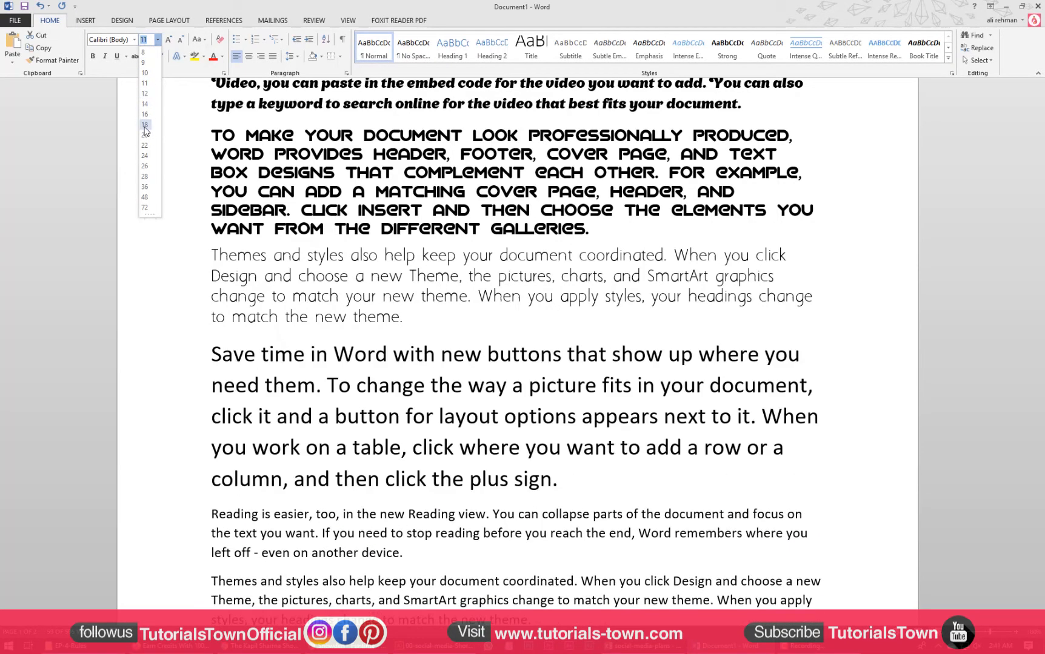
Grow the font of the first "Reading is easier" paragraph step by step to size 20
{"action": "scroll", "coordinate": [713, 444], "scroll_direction": "down", "scroll_amount": 5}
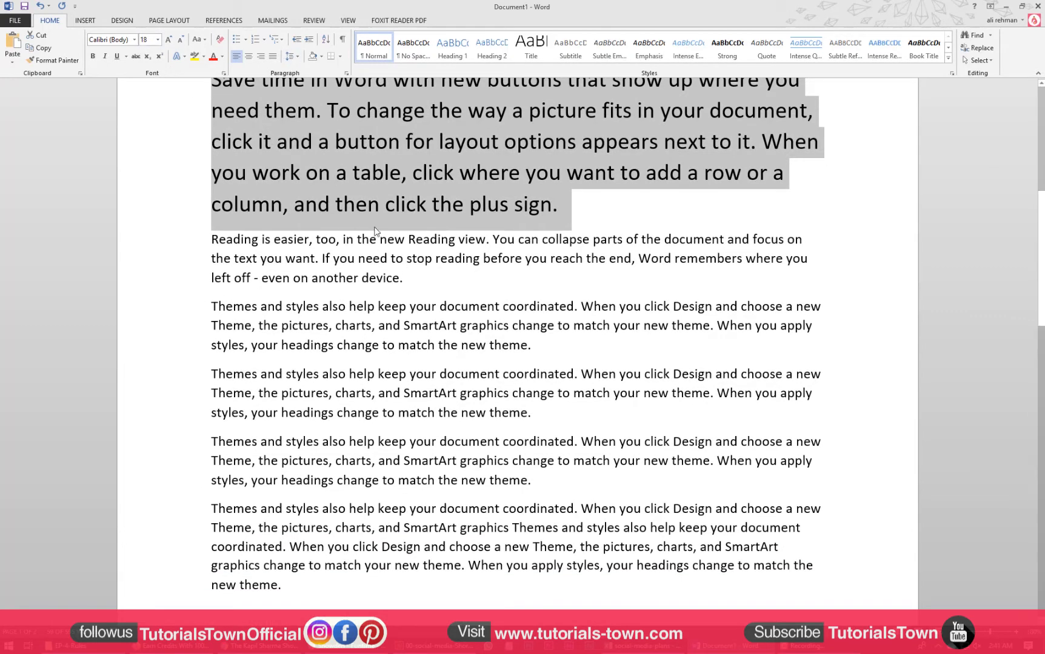
{"action": "triple_click", "coordinate": [406, 280]}
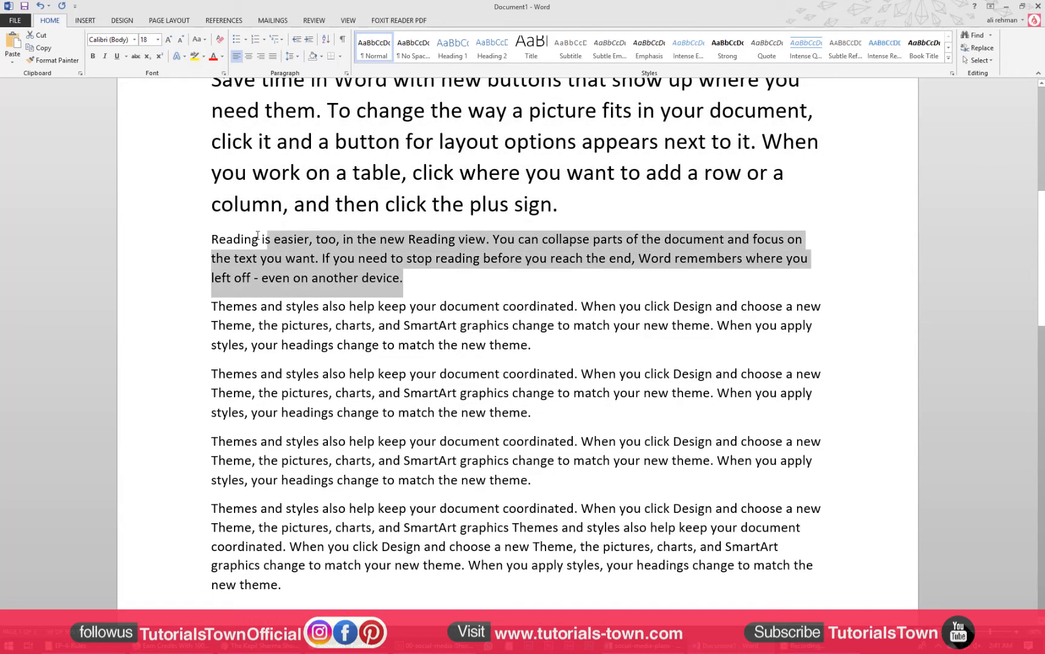
{"action": "left_click", "coordinate": [169, 41]}
{"action": "left_click", "coordinate": [169, 40]}
{"action": "left_click", "coordinate": [169, 41]}
{"action": "left_click", "coordinate": [169, 41]}
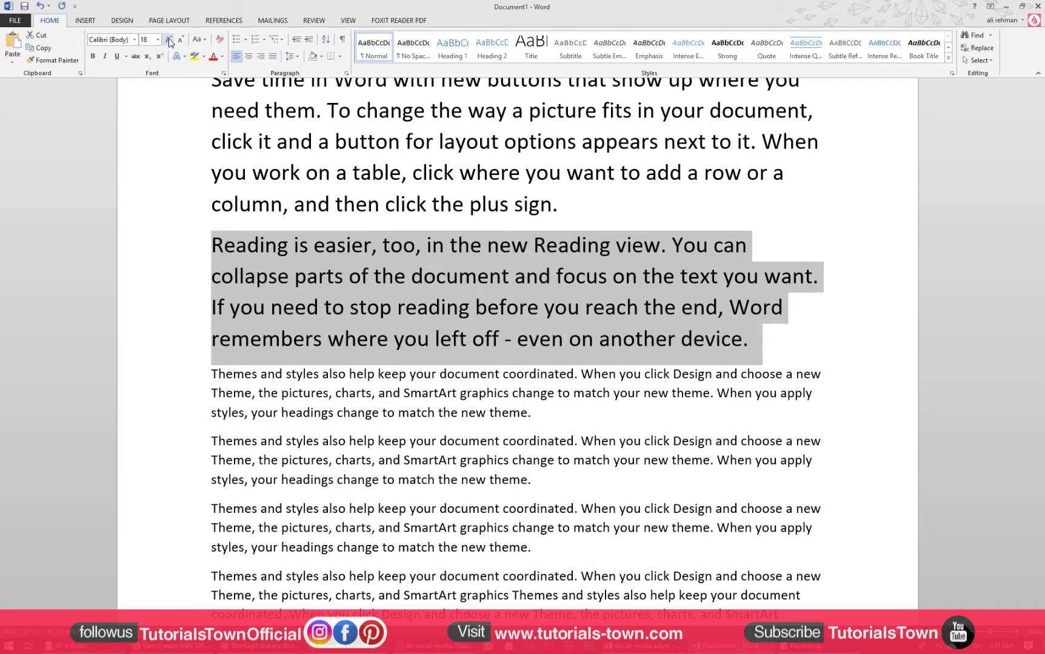
{"action": "left_click", "coordinate": [169, 41]}
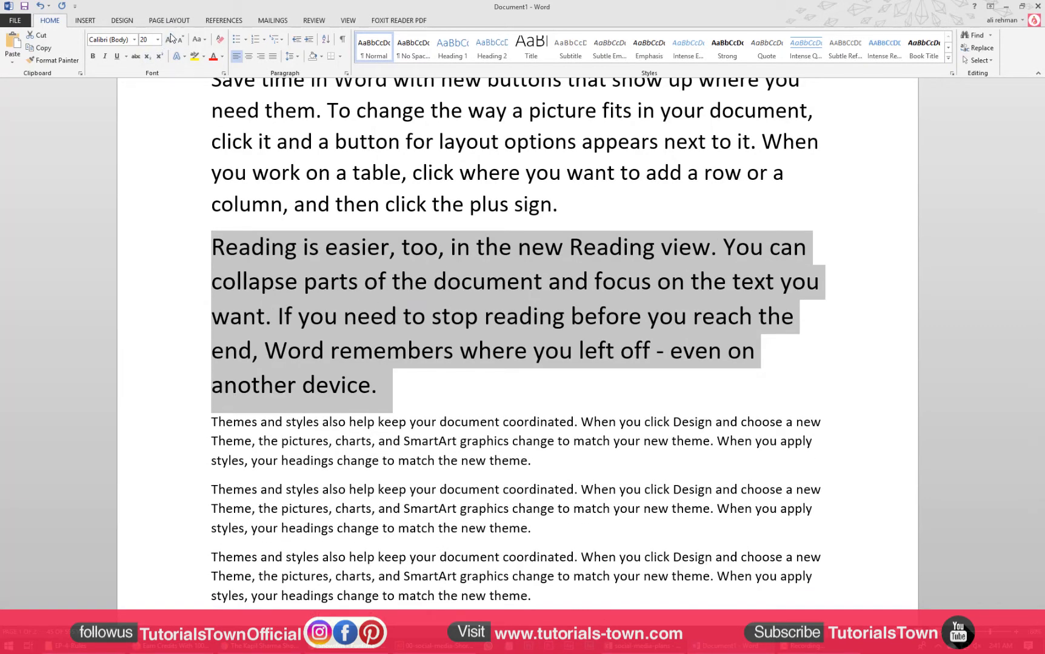
Enter the formula "H2O" on a new line in the blank area below the document's last paragraph
{"action": "scroll", "coordinate": [528, 378], "scroll_direction": "down", "scroll_amount": 3}
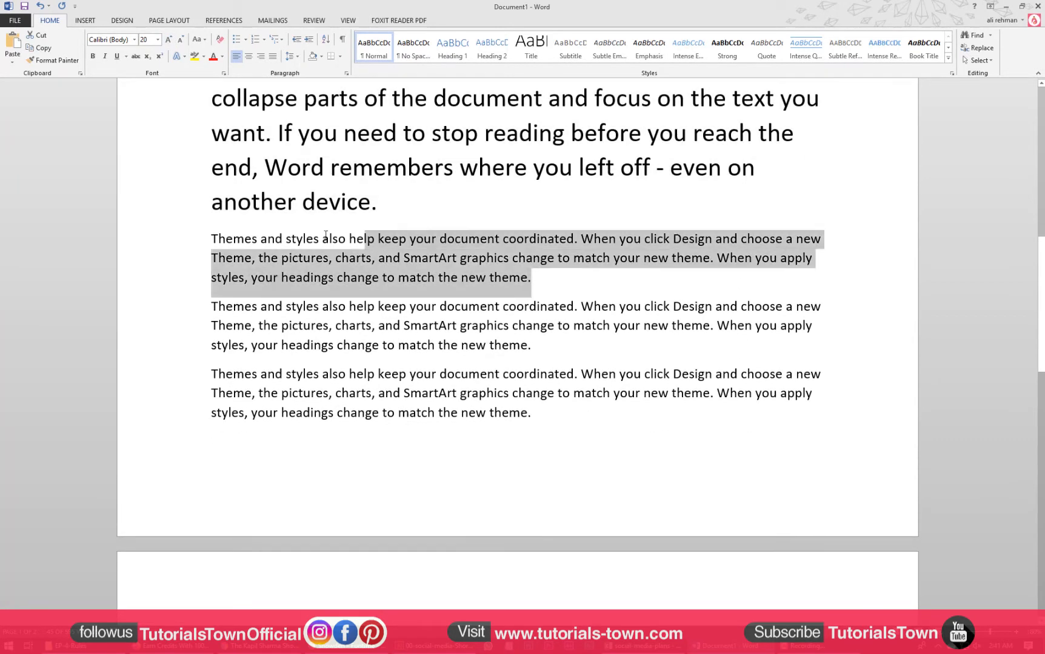
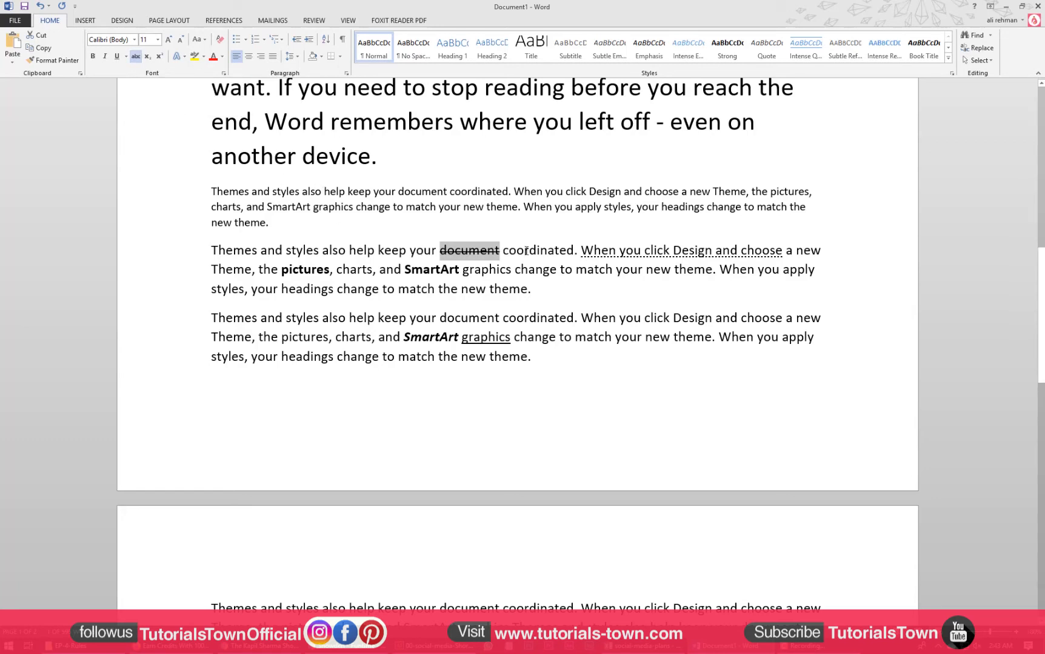
{"action": "scroll", "coordinate": [521, 224], "scroll_direction": "down", "scroll_amount": 10}
{"action": "left_click", "coordinate": [544, 154]}
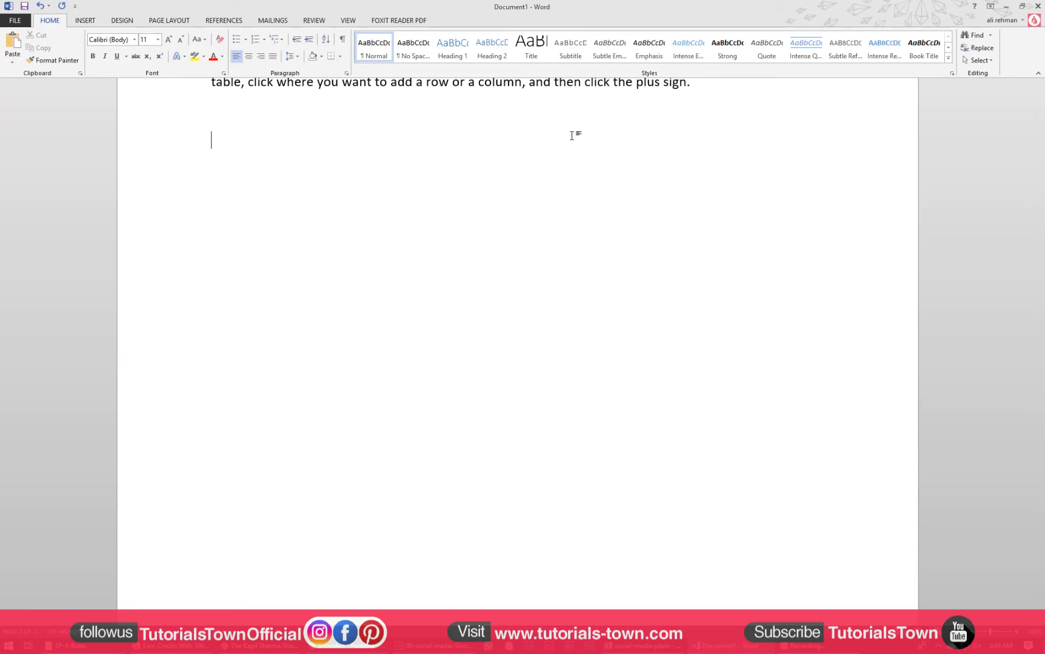
{"action": "type", "text": "h"}
{"action": "key", "text": "BackSpace"}
{"action": "type", "text": "H2O"}
Format the 2 in "H2O" on the document's last line as subscript and deselect it
{"action": "scroll", "coordinate": [571, 136], "scroll_direction": "down", "scroll_amount": 1}
{"action": "scroll", "coordinate": [517, 343], "scroll_direction": "down", "scroll_amount": 1}
{"action": "left_click", "coordinate": [228, 95]}
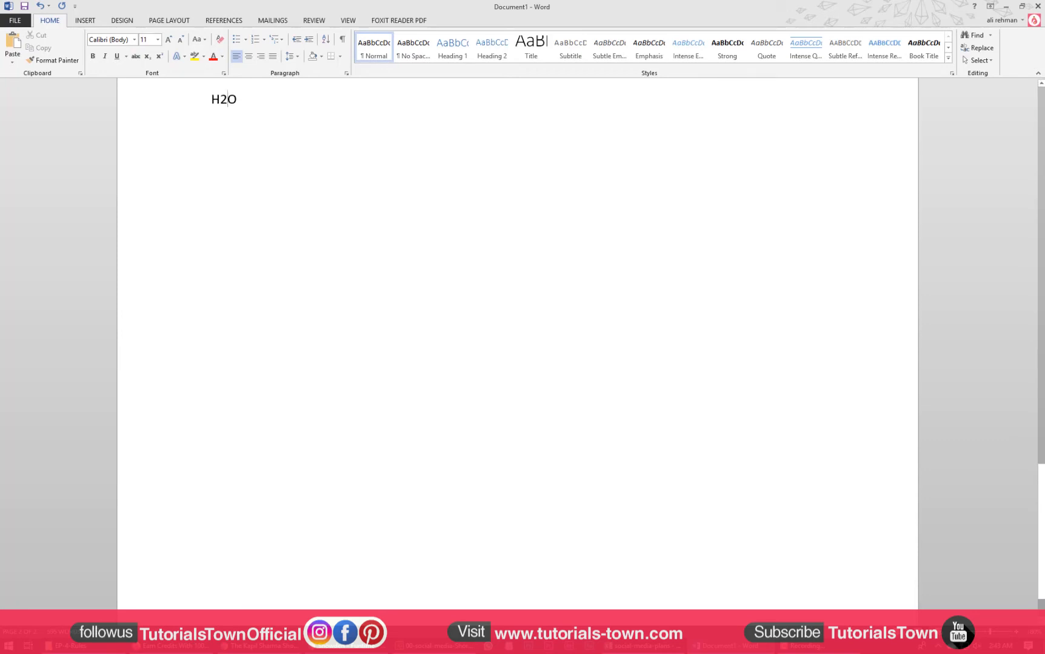
{"action": "scroll", "coordinate": [555, 157], "scroll_direction": "up", "scroll_amount": 3}
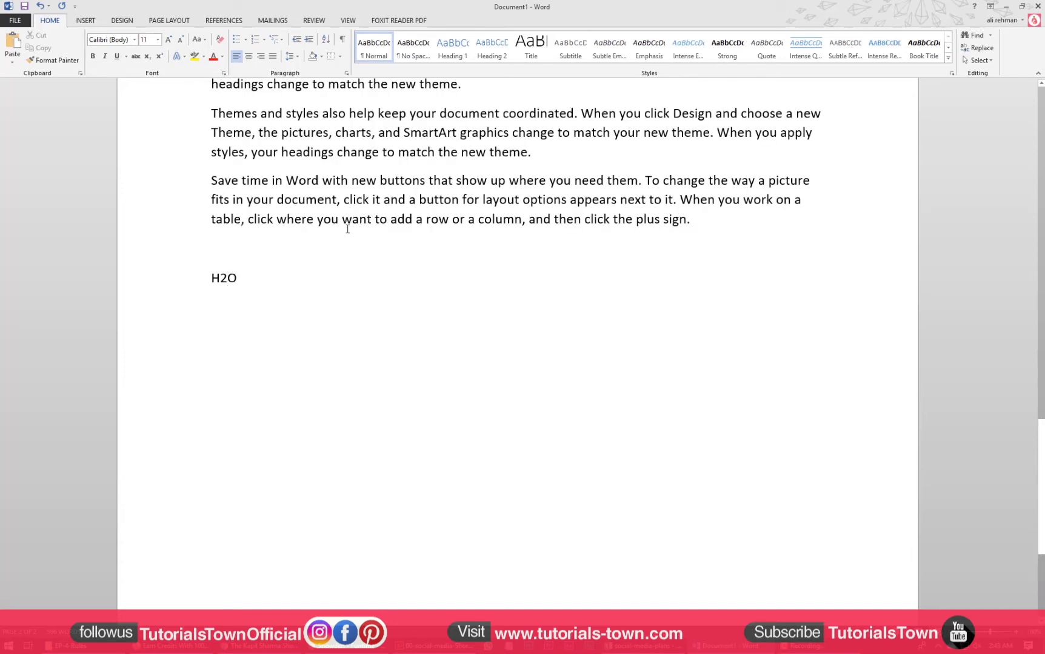
{"action": "left_click_drag", "start_coordinate": [227, 278], "coordinate": [220, 278]}
{"action": "scroll", "coordinate": [187, 295], "scroll_direction": "up", "scroll_amount": 3}
{"action": "scroll", "coordinate": [186, 295], "scroll_direction": "up", "scroll_amount": 4}
{"action": "left_click_drag", "start_coordinate": [557, 621], "coordinate": [424, 621]}
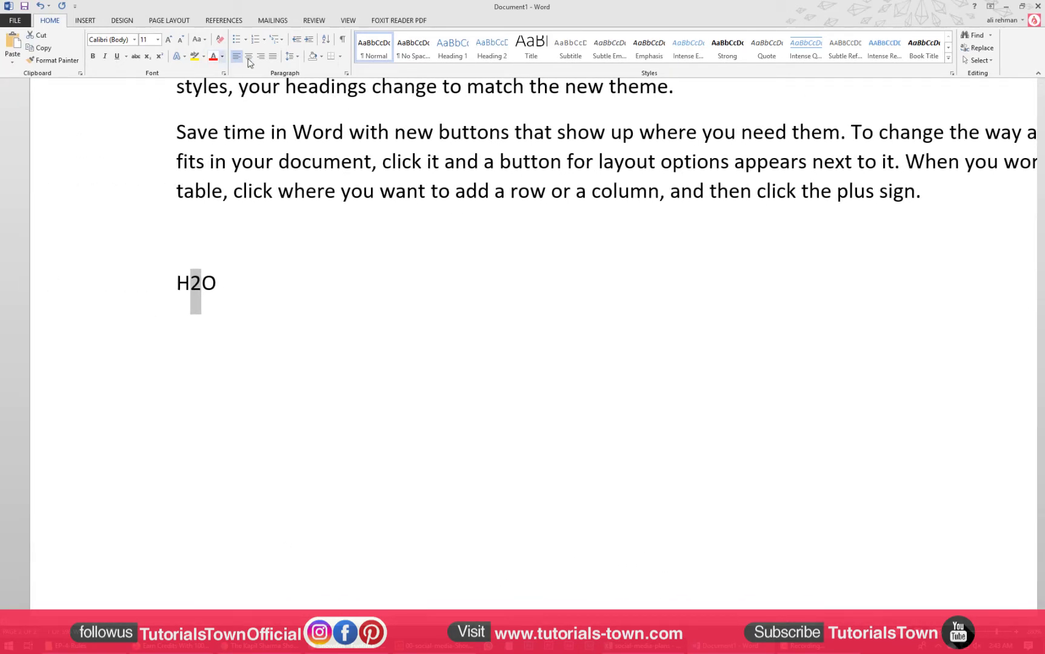
{"action": "left_click", "coordinate": [146, 59]}
{"action": "left_click", "coordinate": [225, 313]}
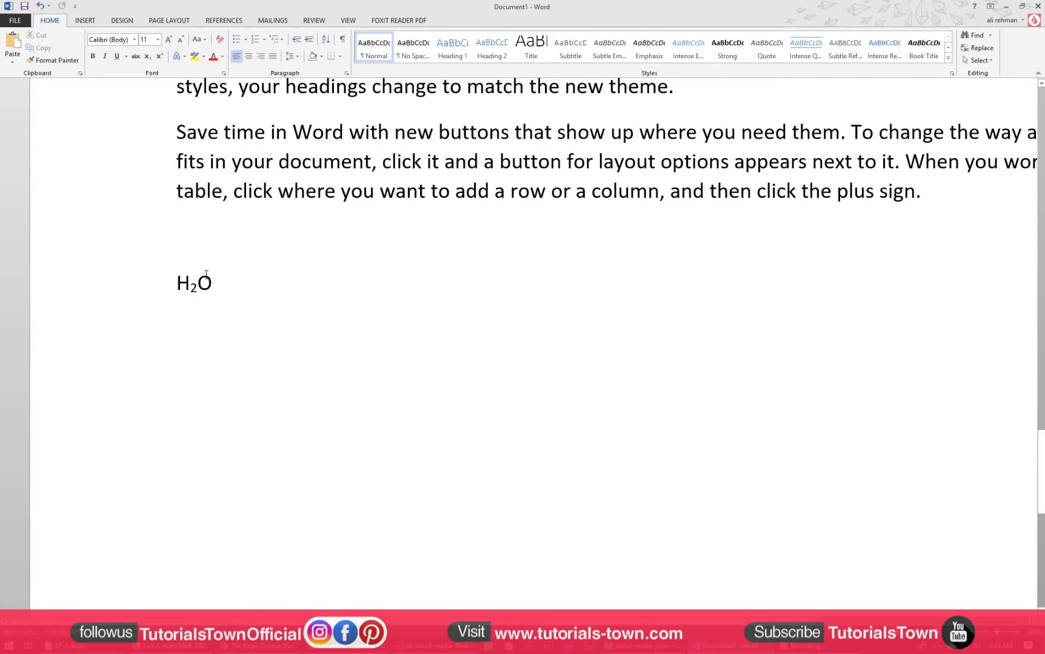
Add "10-2" after the water formula, make the "-2" superscript, and return to normal text
{"action": "type", "text": "10"}
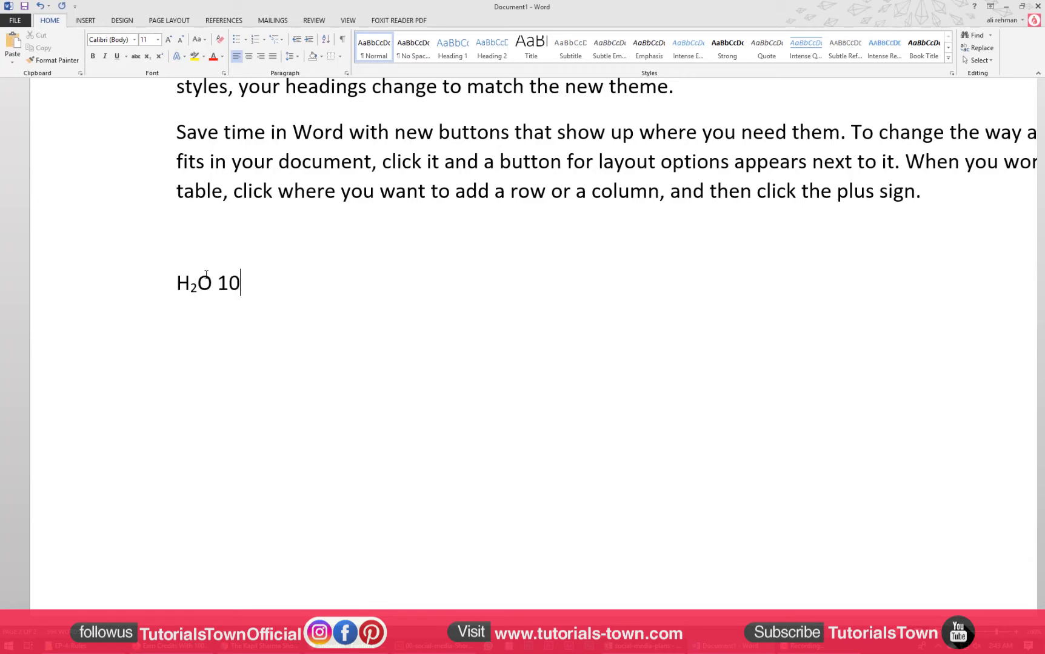
{"action": "type", "text": "-2"}
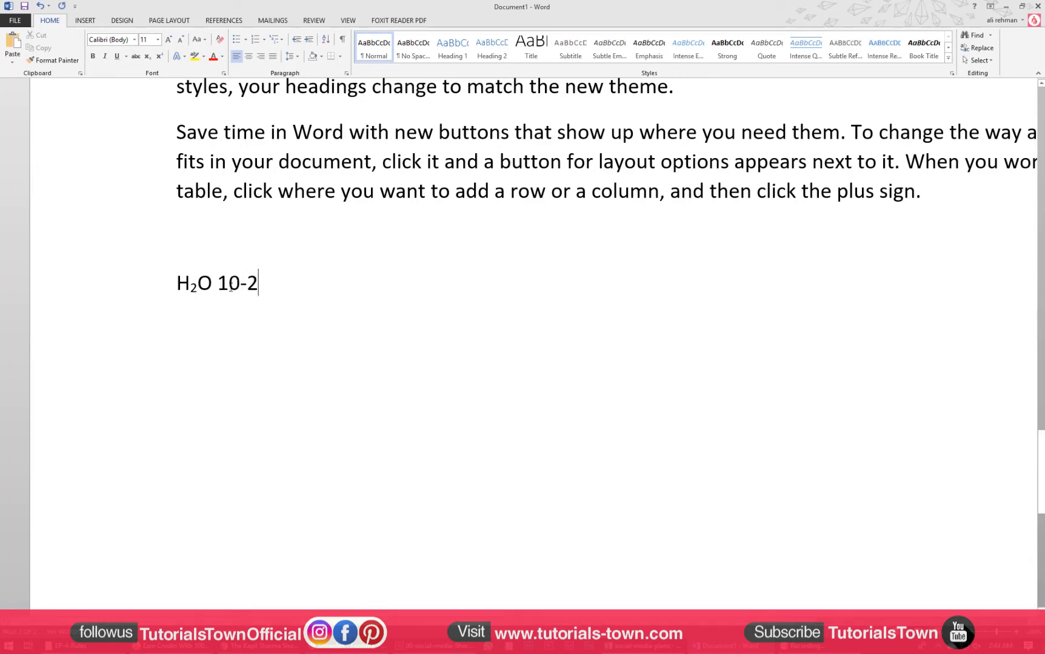
{"action": "left_click_drag", "start_coordinate": [259, 286], "coordinate": [241, 288]}
{"action": "left_click", "coordinate": [159, 56]}
{"action": "left_click", "coordinate": [274, 324]}
{"action": "left_click", "coordinate": [159, 56]}
Add "1st" after the power of ten, make the "st" superscript, and return to normal text
{"action": "type", "text": "1st"}
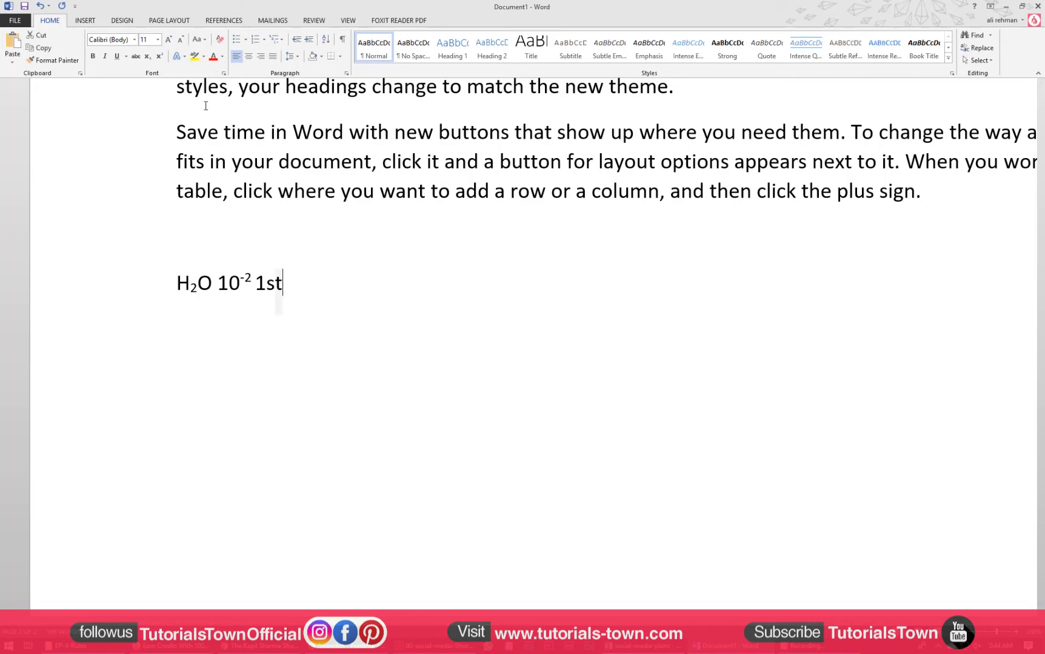
{"action": "key", "text": "shift+Left"}
{"action": "key", "text": "shift+Left"}
{"action": "key", "text": "ctrl+shift+plus"}
{"action": "left_click", "coordinate": [296, 298]}
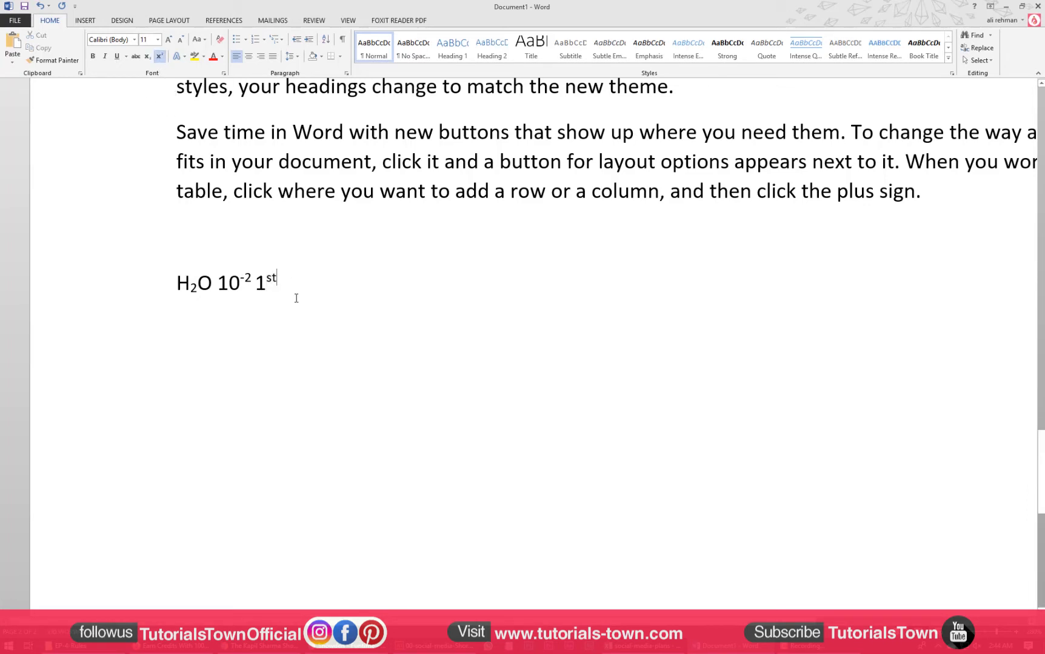
{"action": "key", "text": "ctrl+shift+plus"}
Add "2nd" at the end of the formula line with the "nd" in superscript
{"action": "type", "text": "2nd"}
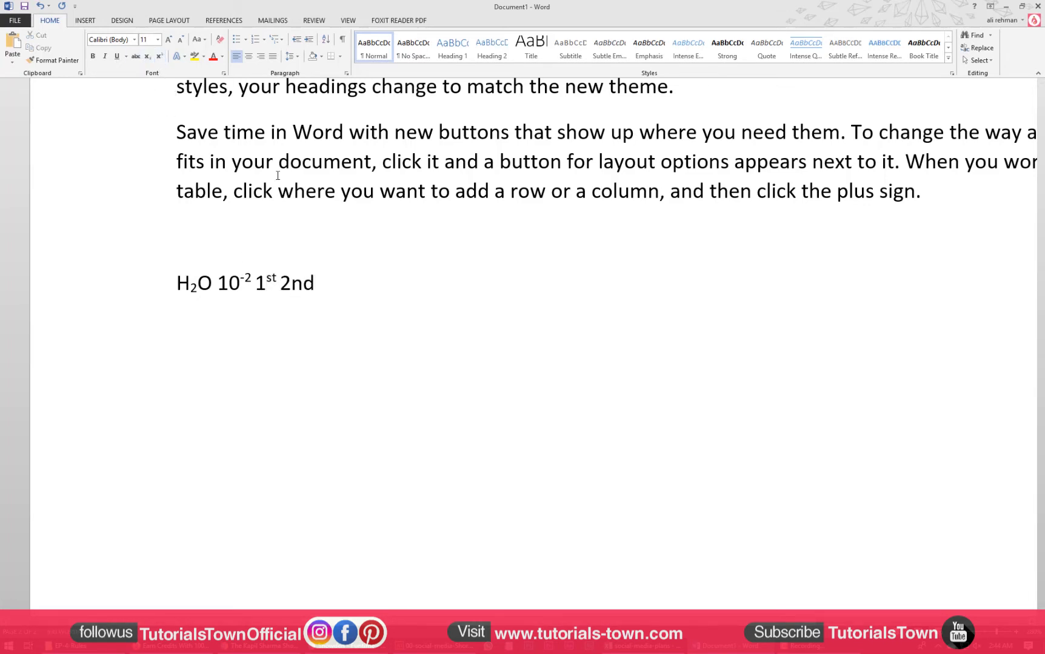
{"action": "key", "text": "shift+Left"}
{"action": "key", "text": "shift+Left"}
{"action": "key", "text": "ctrl+shift+plus"}
{"action": "key", "text": "Right"}
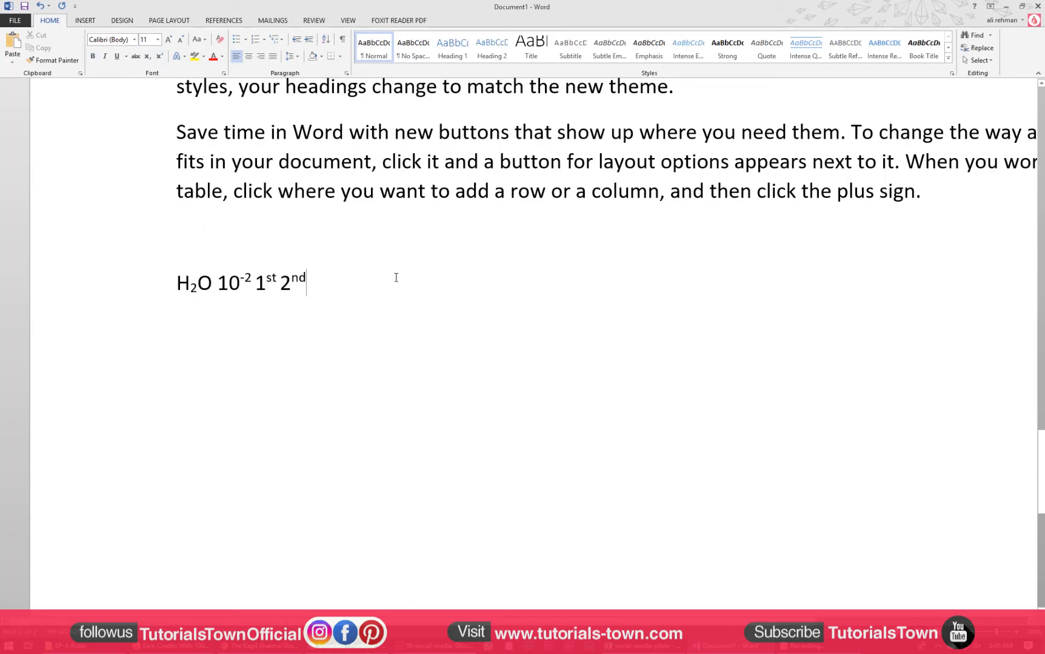
{"action": "scroll", "coordinate": [363, 280], "scroll_direction": "up", "scroll_amount": 5}
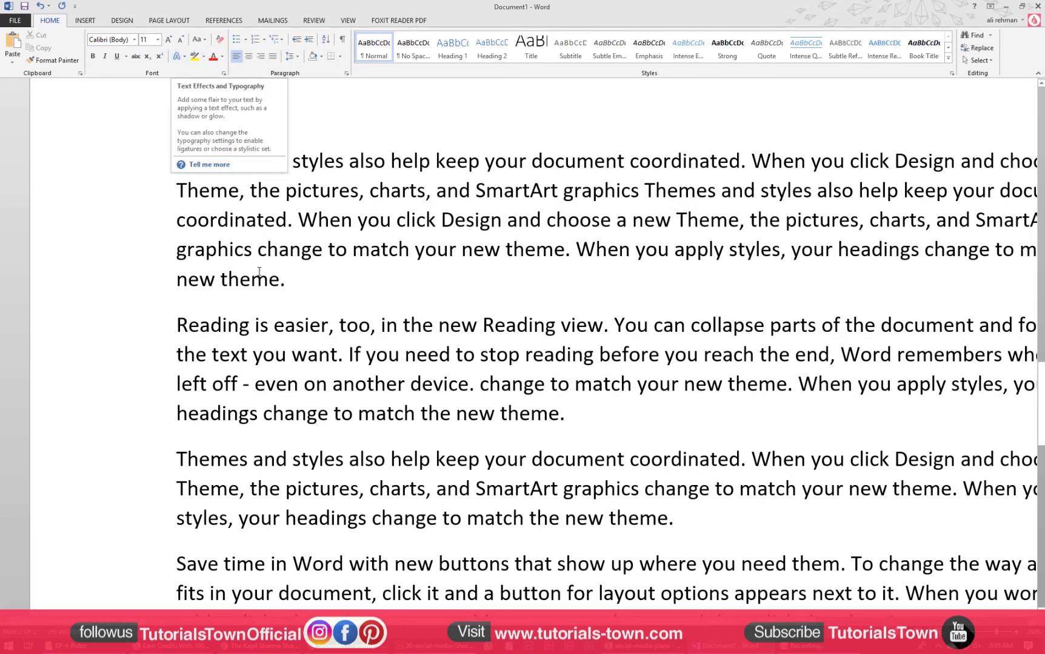
{"action": "left_click_drag", "start_coordinate": [294, 283], "coordinate": [176, 220]}
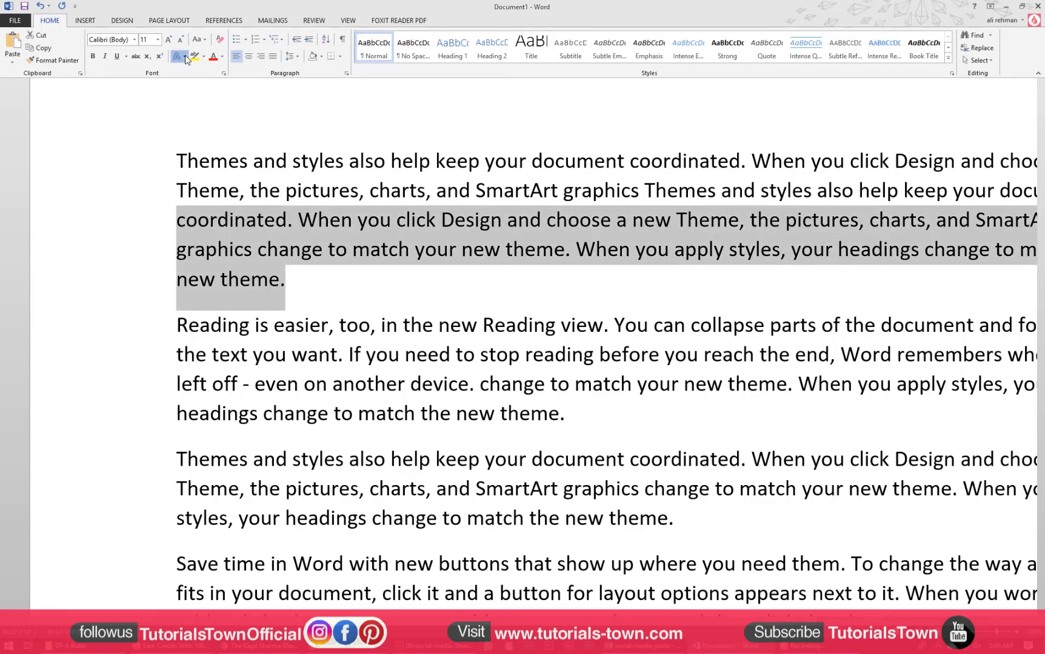
{"action": "left_click", "coordinate": [182, 56]}
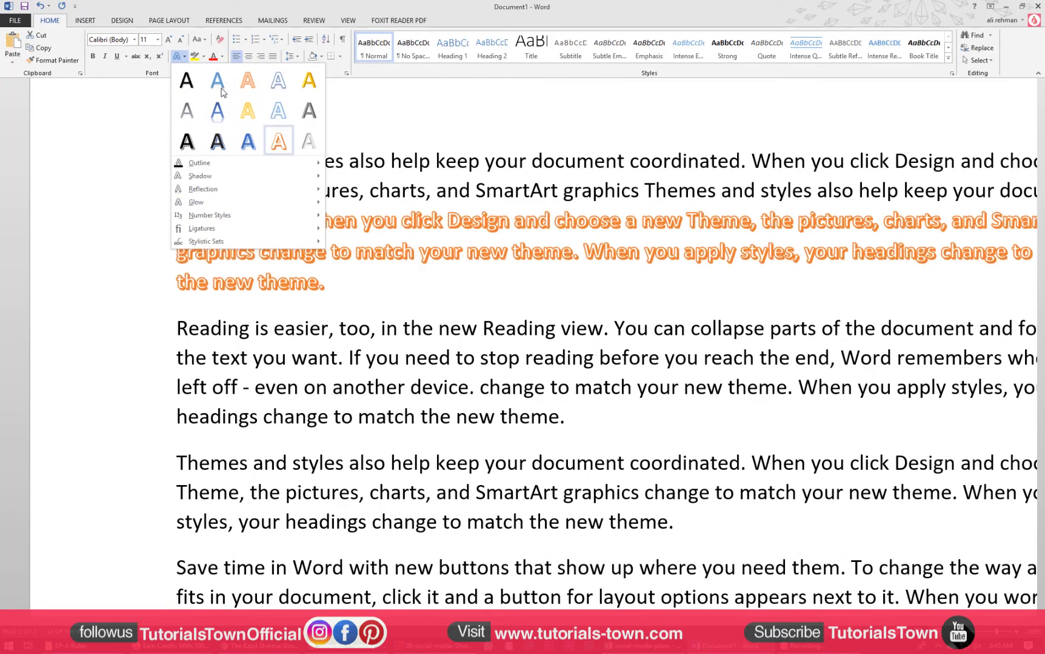
{"action": "left_click", "coordinate": [312, 287]}
Insert the line "Microsoft Word" above the second "Reading is easier" paragraph, leaving an empty line before it
{"action": "left_click", "coordinate": [321, 286]}
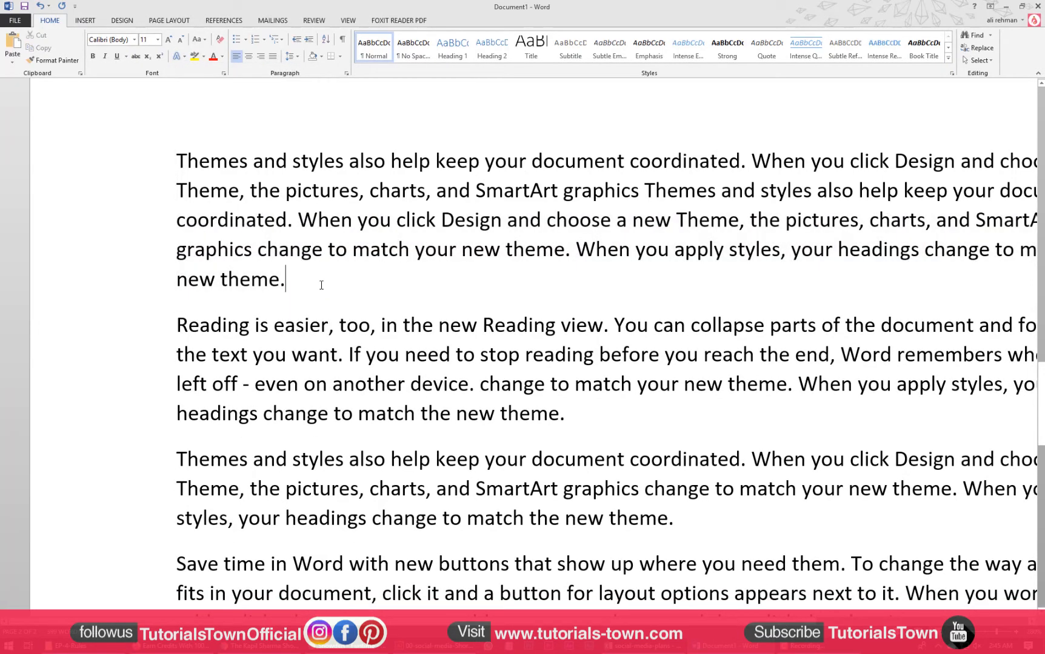
{"action": "key", "text": "Return"}
{"action": "key", "text": "Return"}
{"action": "type", "text": "Microso"}
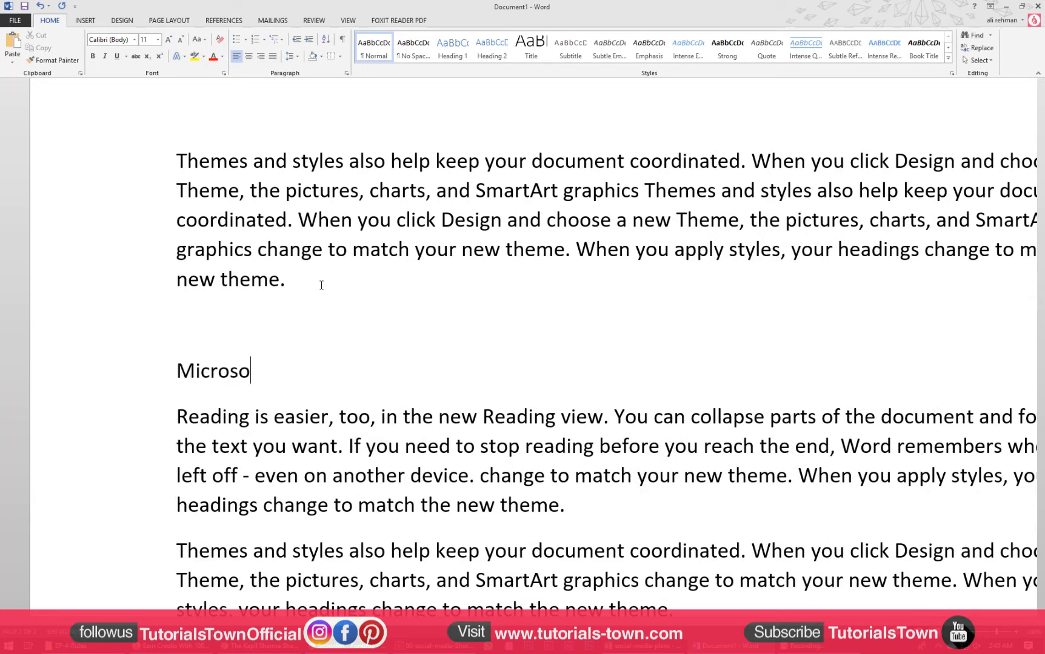
{"action": "type", "text": "ft Word"}
Apply the solid orange text effect to the "Microsoft Word" line and deselect it
{"action": "key", "text": "ctrl+shift+Left"}
{"action": "key", "text": "ctrl+shift+Left"}
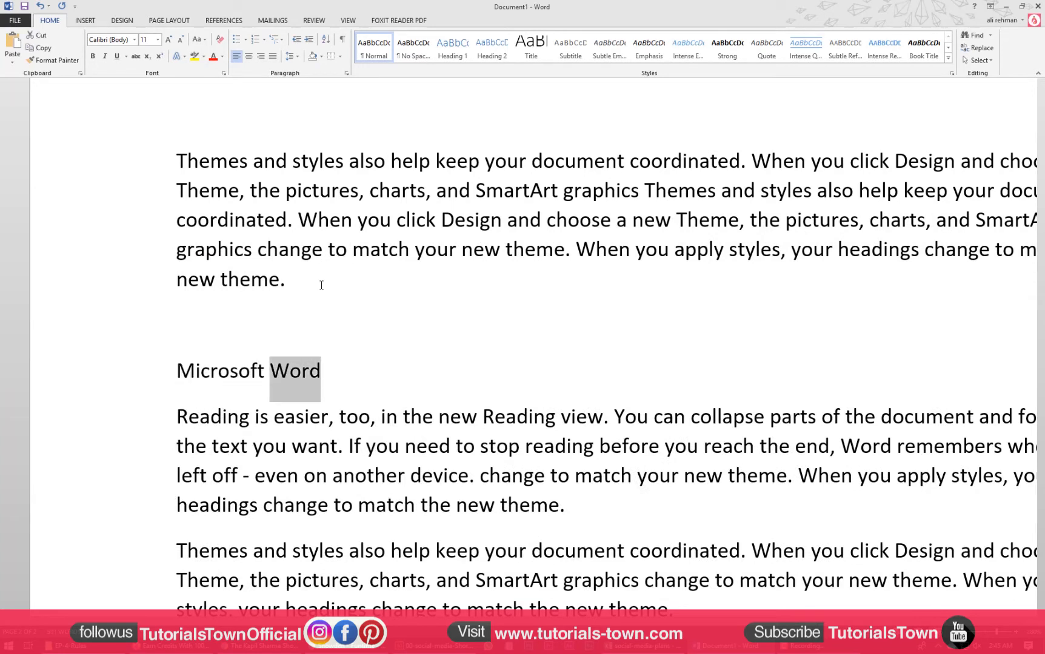
{"action": "left_click", "coordinate": [177, 56]}
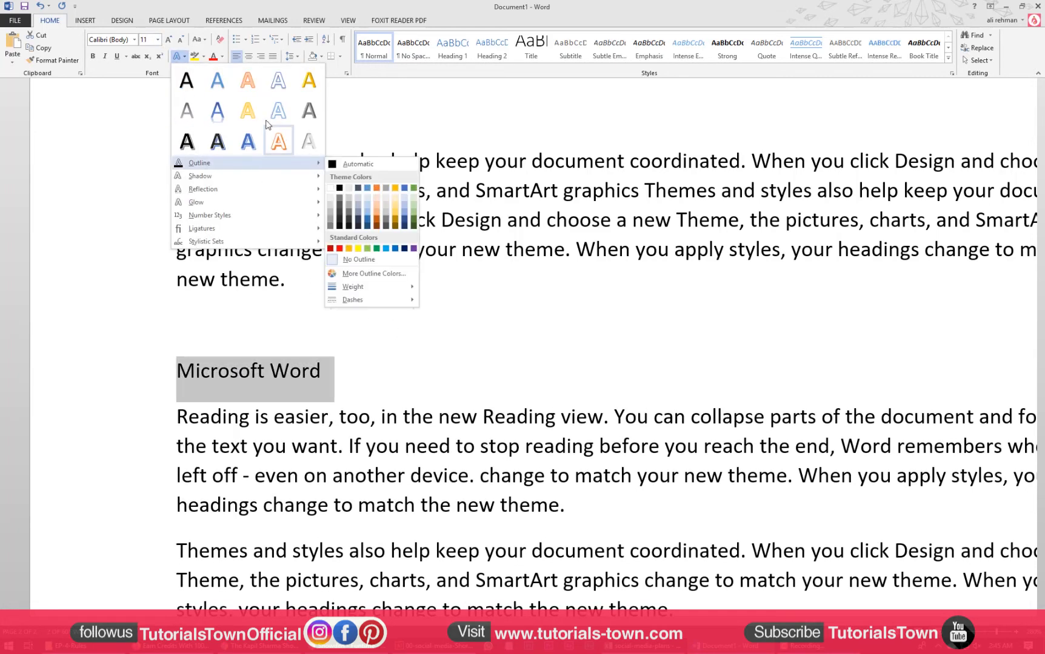
{"action": "left_click", "coordinate": [254, 80]}
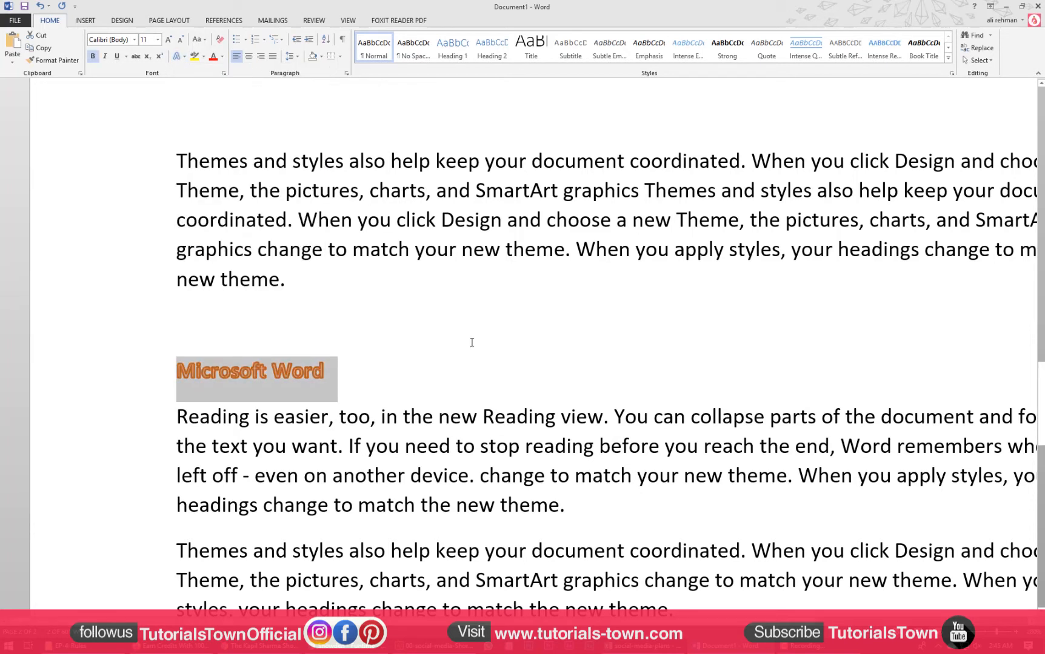
{"action": "left_click", "coordinate": [355, 377]}
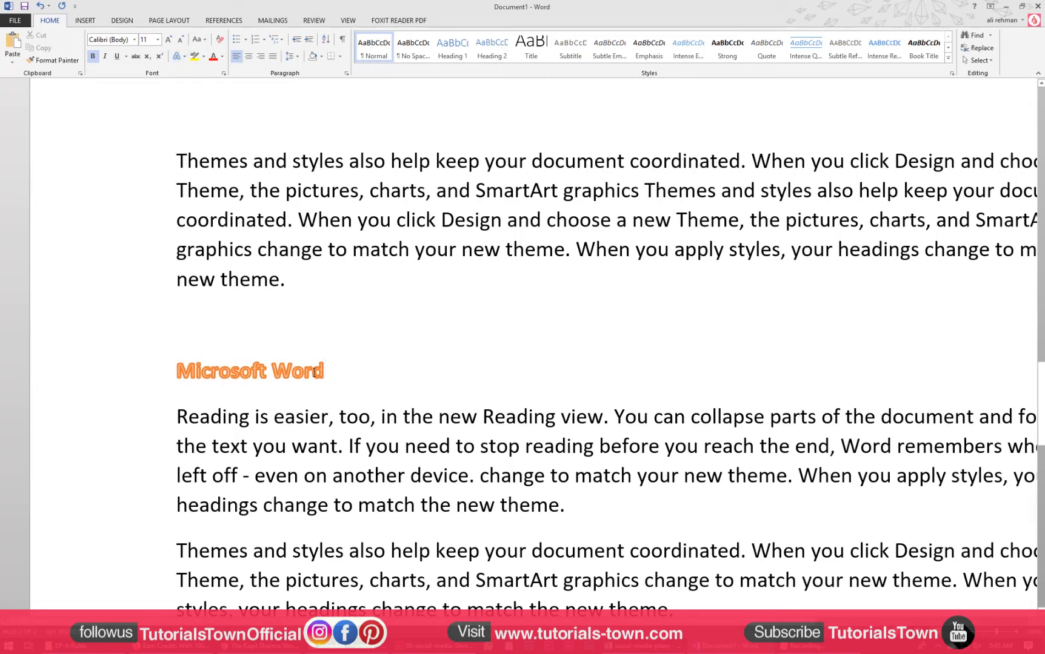
Highlight "time in Word with new buttons that", "change the way a picture fits" and "layout options appears" in yellow in the first "Save time in Word" paragraph
{"action": "scroll", "coordinate": [285, 227], "scroll_direction": "down", "scroll_amount": 3}
{"action": "scroll", "coordinate": [284, 227], "scroll_direction": "down", "scroll_amount": 1}
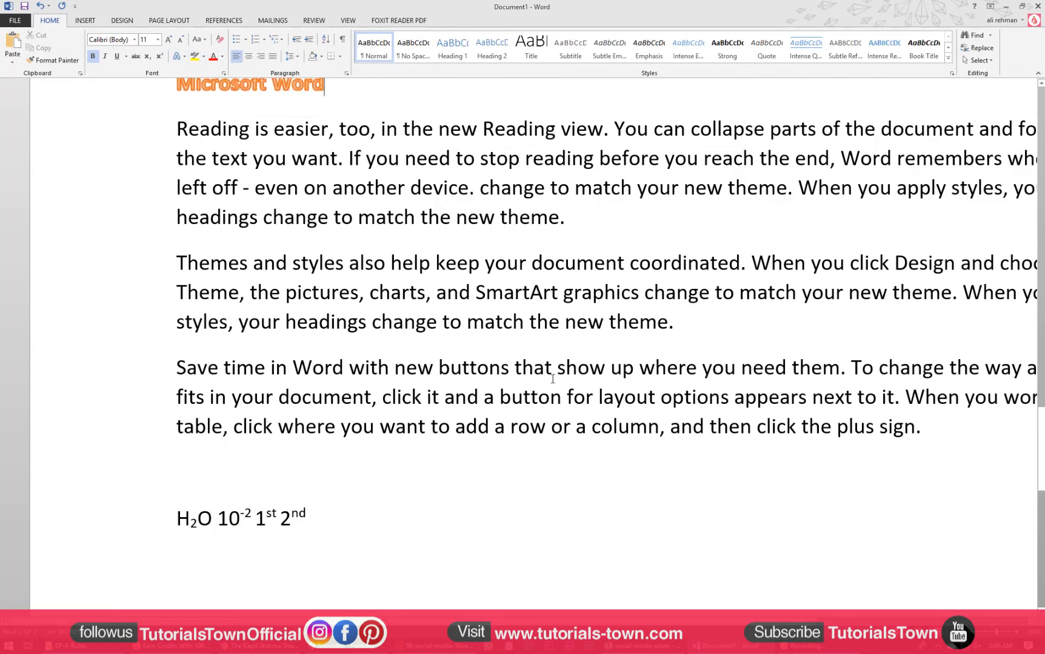
{"action": "scroll", "coordinate": [600, 374], "scroll_direction": "down", "scroll_amount": 3}
{"action": "scroll", "coordinate": [601, 368], "scroll_direction": "down", "scroll_amount": 3, "text": "ctrl"}
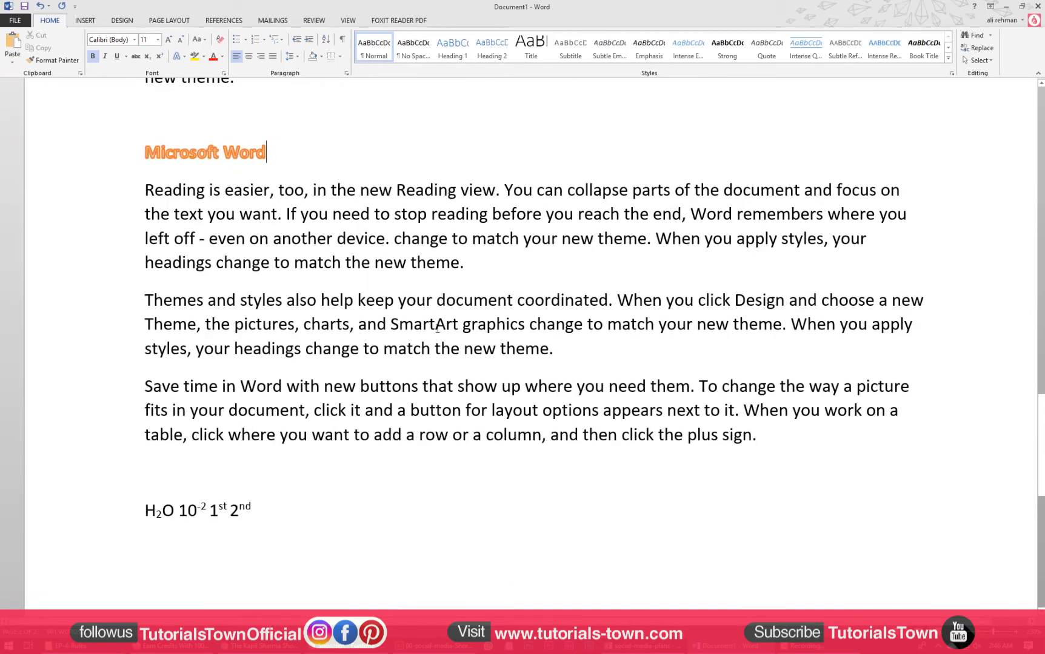
{"action": "scroll", "coordinate": [437, 330], "scroll_direction": "up", "scroll_amount": 20}
{"action": "scroll", "coordinate": [433, 346], "scroll_direction": "down", "scroll_amount": 3}
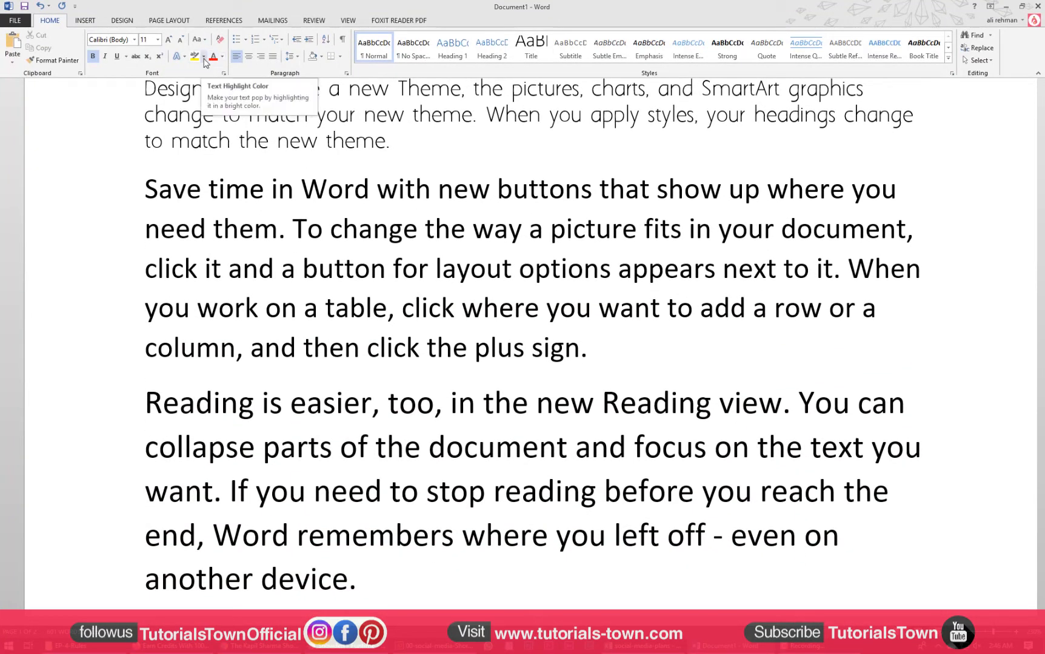
{"action": "left_click", "coordinate": [203, 57]}
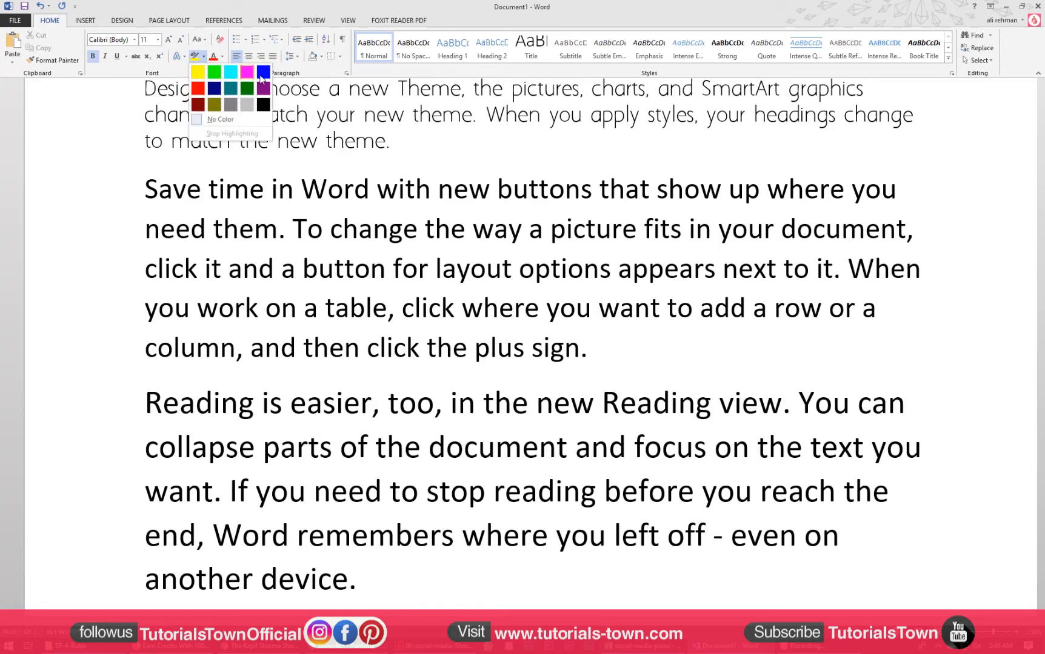
{"action": "left_click", "coordinate": [197, 73]}
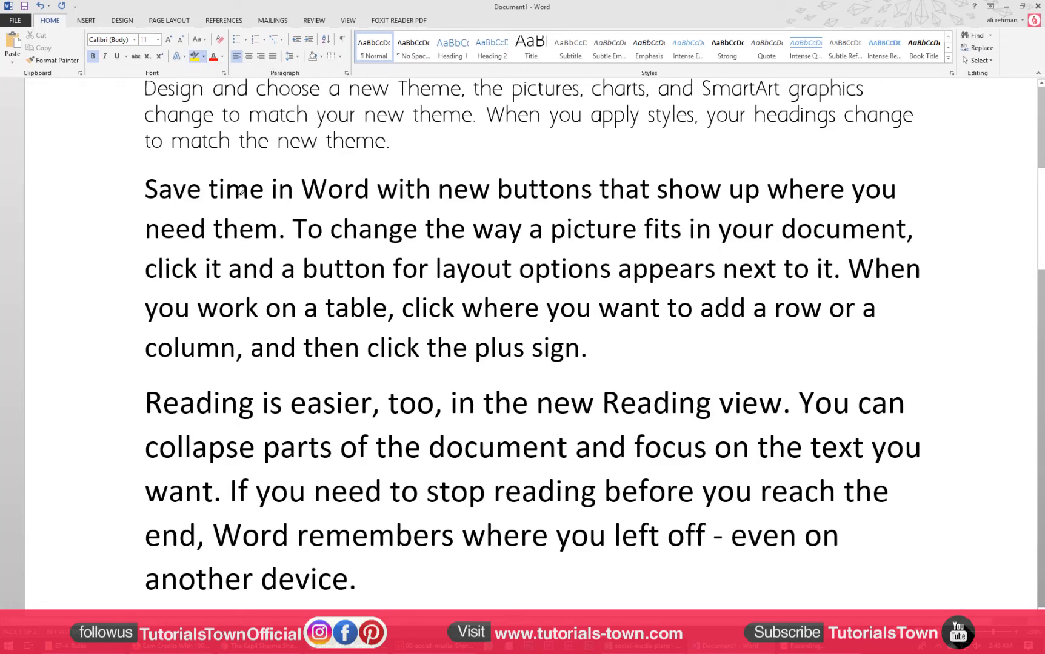
{"action": "left_click_drag", "start_coordinate": [206, 181], "coordinate": [649, 191]}
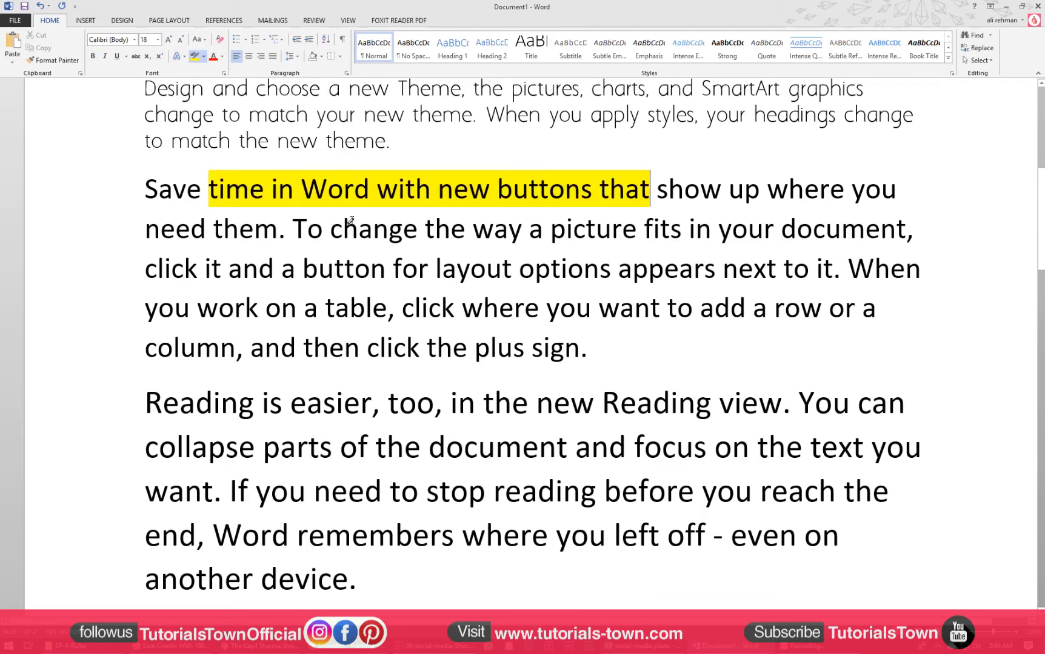
{"action": "left_click_drag", "start_coordinate": [332, 229], "coordinate": [682, 235]}
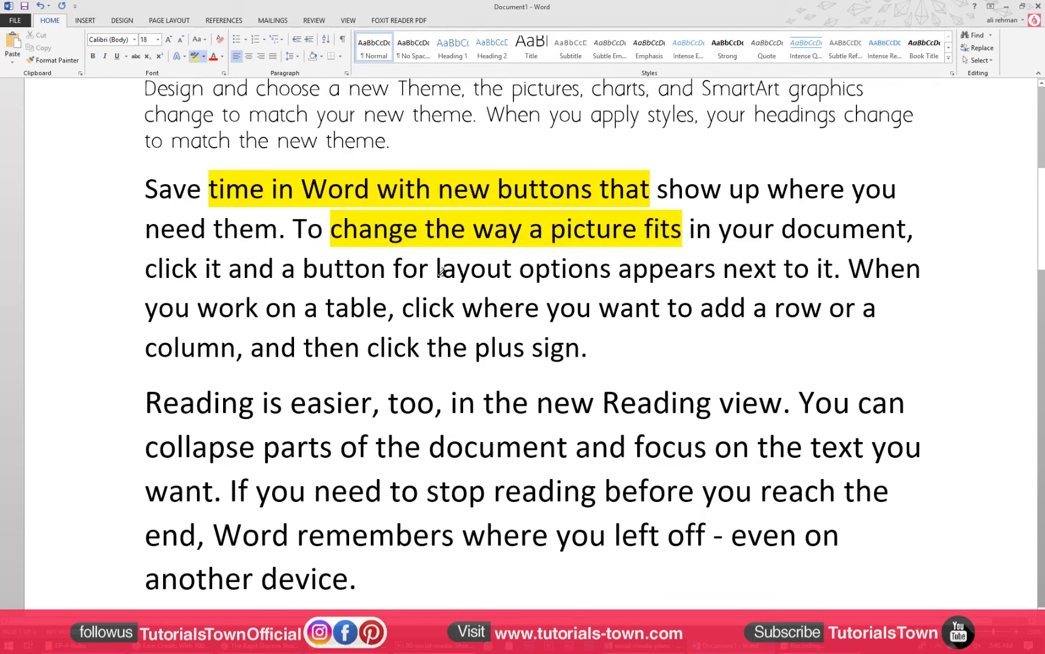
{"action": "left_click_drag", "start_coordinate": [529, 270], "coordinate": [719, 270]}
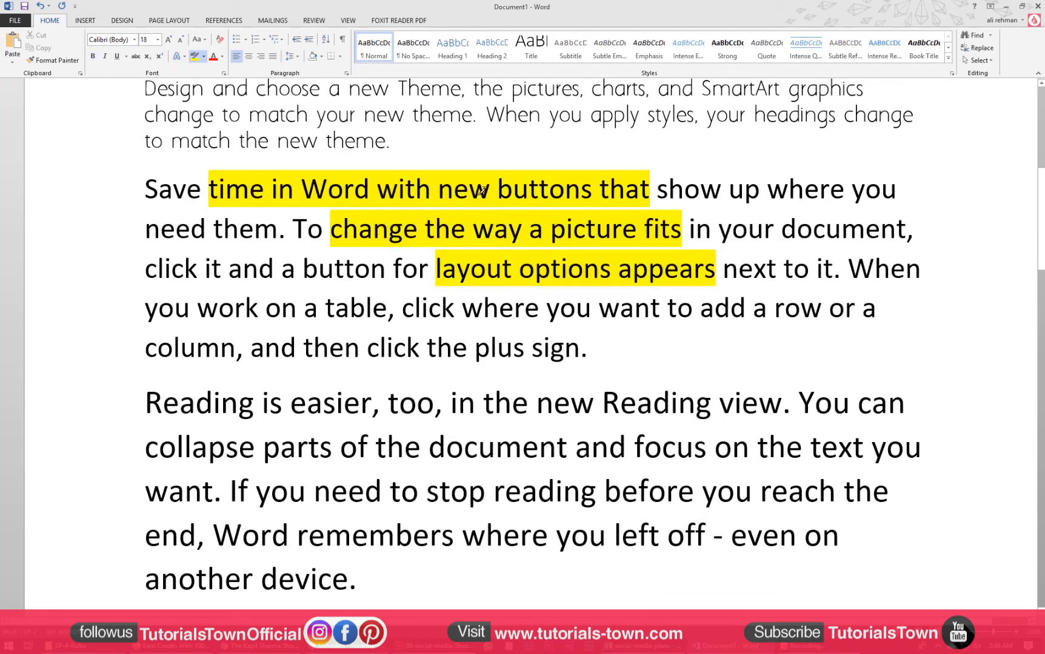
Remove the yellow highlighting from the "Save time in Word" paragraph using No Color and leave highlighting mode
{"action": "left_click", "coordinate": [204, 57]}
{"action": "left_click", "coordinate": [221, 115]}
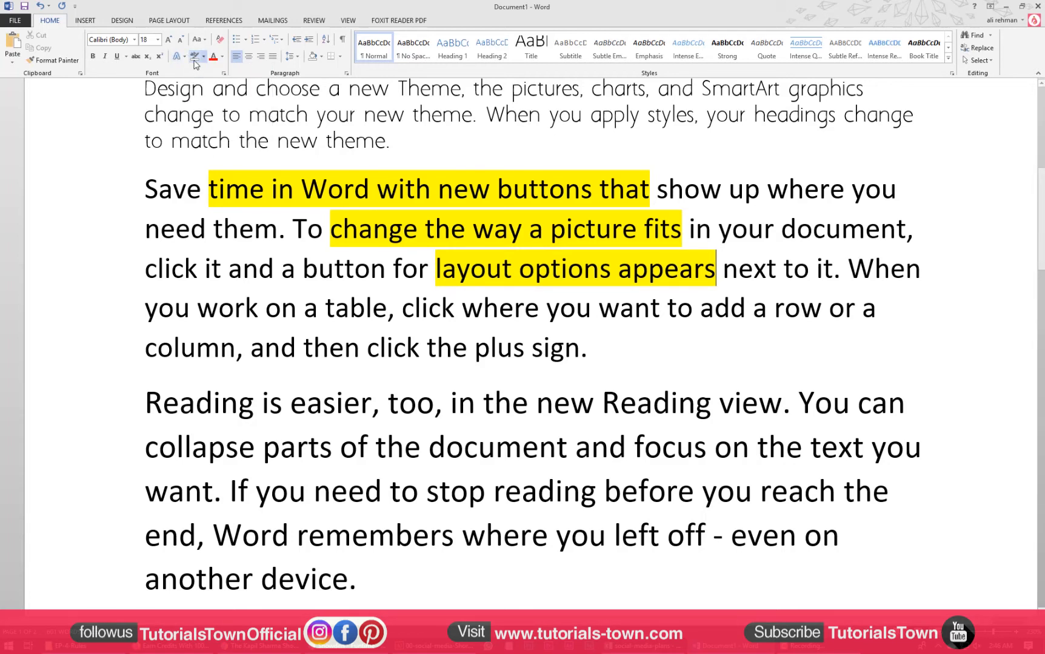
{"action": "mouse_move", "coordinate": [208, 188]}
{"action": "left_mouse_down"}
{"action": "mouse_move", "coordinate": [579, 241]}
{"action": "mouse_move", "coordinate": [724, 275]}
{"action": "left_mouse_up"}
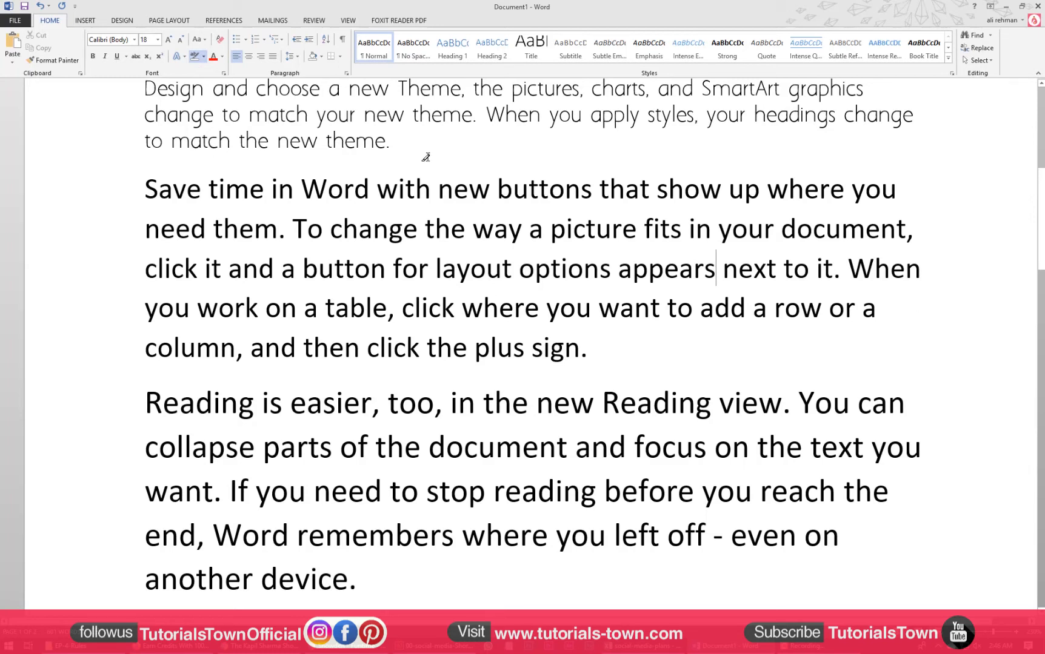
{"action": "left_click", "coordinate": [195, 58]}
{"action": "key", "text": "Escape"}
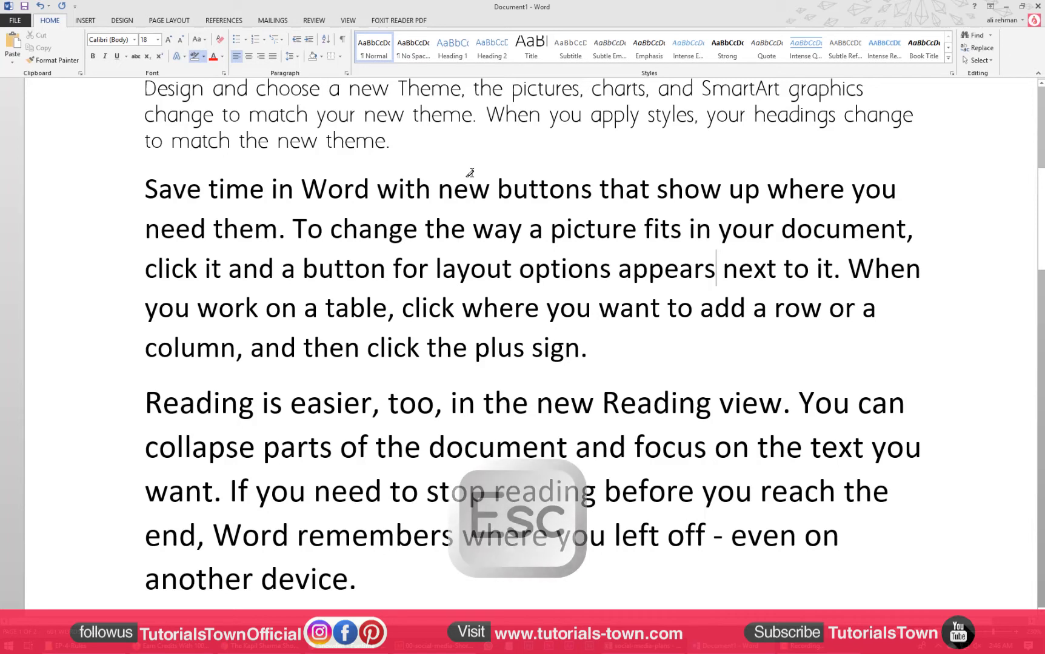
{"action": "key", "text": "Escape"}
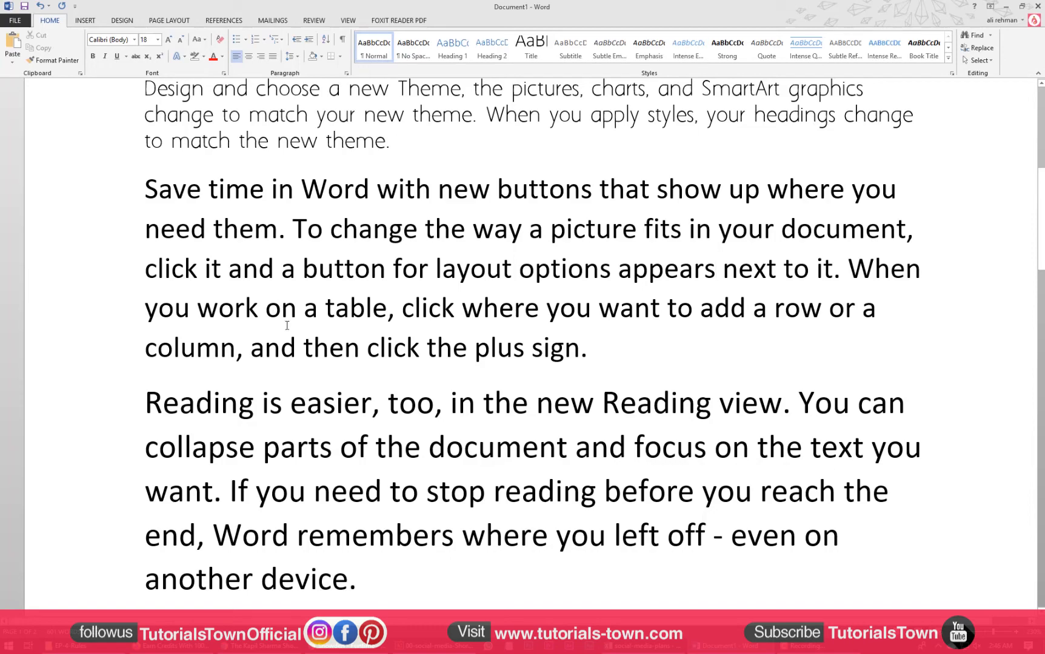
Set the font color of the second paragraph, "To make your document look professionally produced", to a dark blue theme shade
{"action": "scroll", "coordinate": [464, 310], "scroll_direction": "down", "scroll_amount": 3}
{"action": "scroll", "coordinate": [470, 348], "scroll_direction": "up", "scroll_amount": 5}
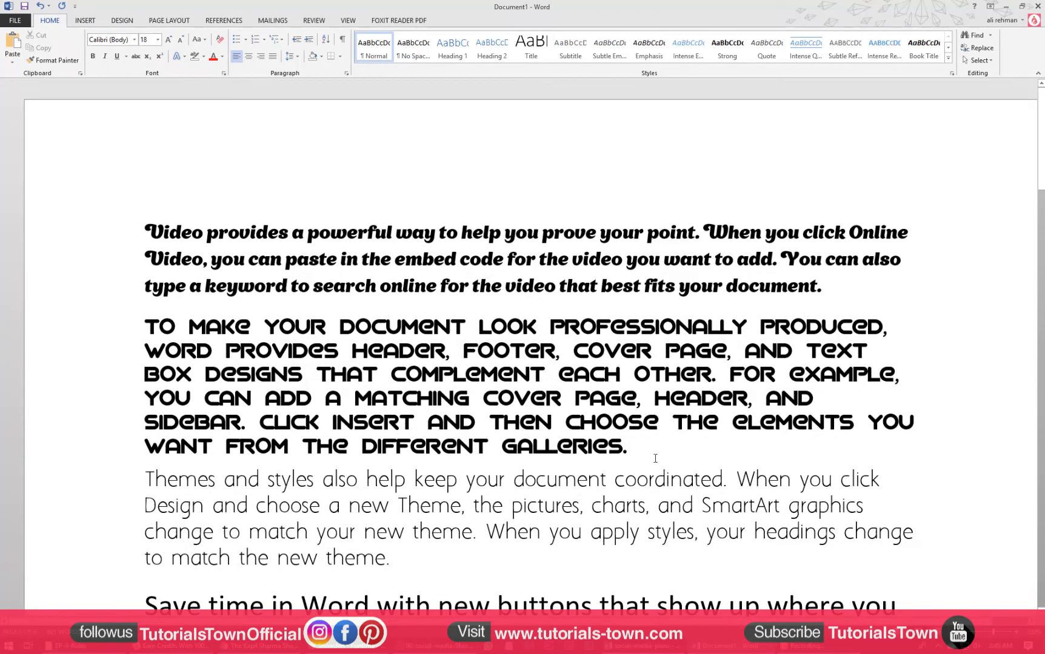
{"action": "left_click_drag", "start_coordinate": [628, 451], "coordinate": [146, 321]}
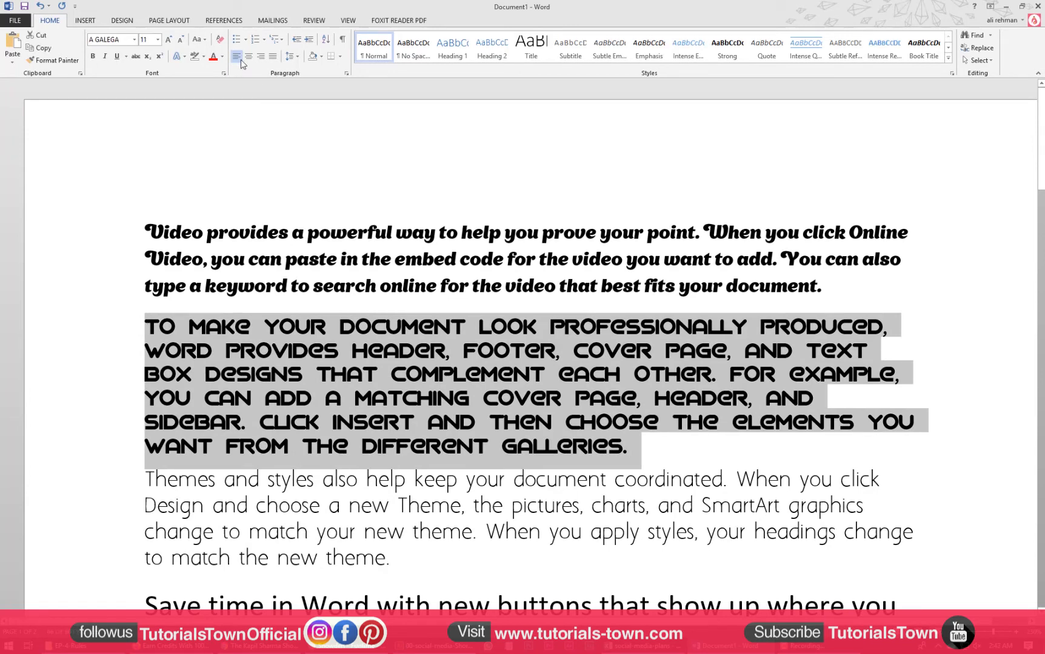
{"action": "left_click", "coordinate": [222, 56]}
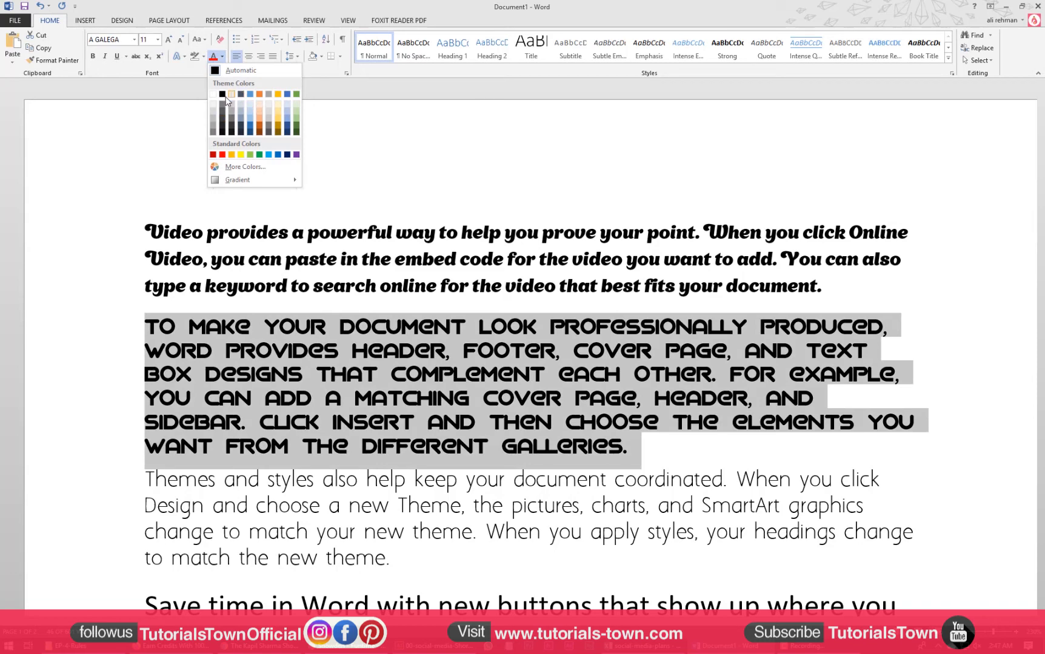
{"action": "left_click", "coordinate": [254, 131]}
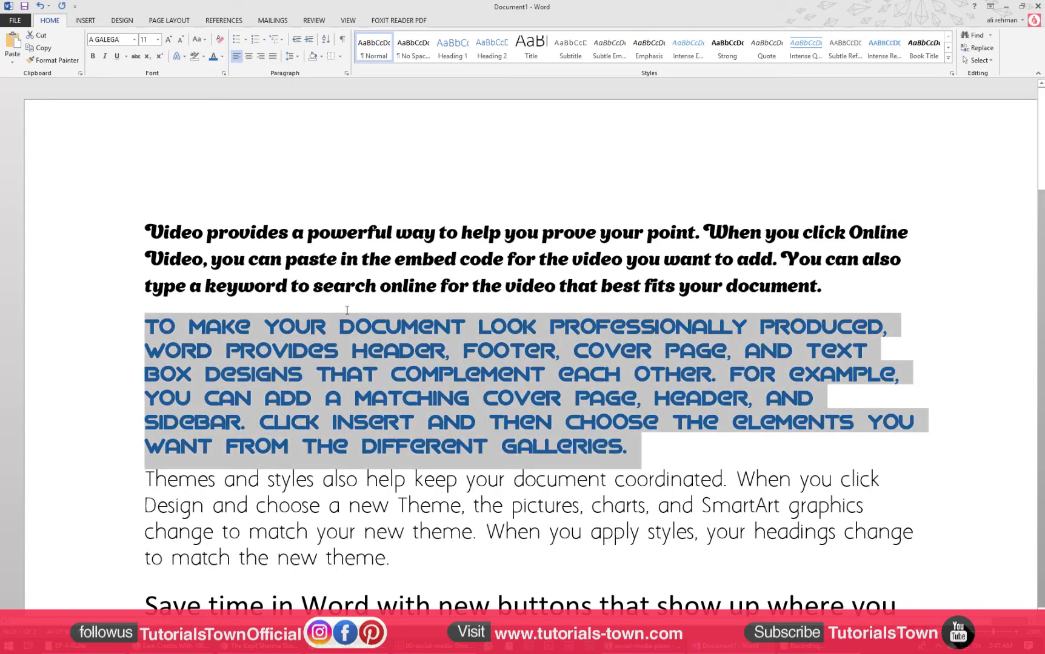
{"action": "left_click", "coordinate": [221, 57]}
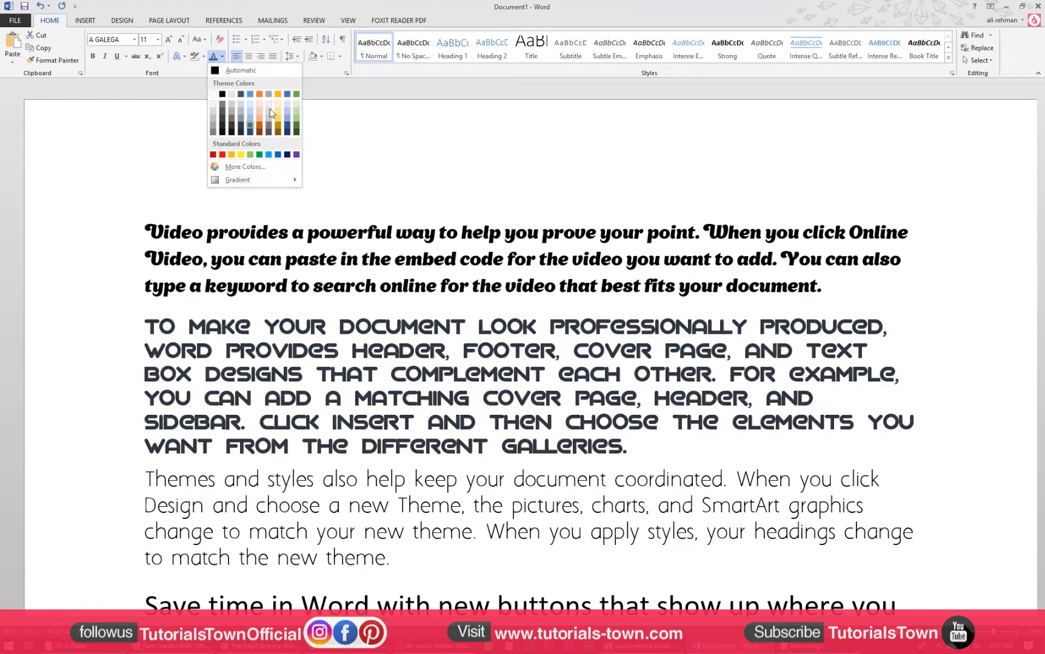
{"action": "left_click", "coordinate": [240, 168]}
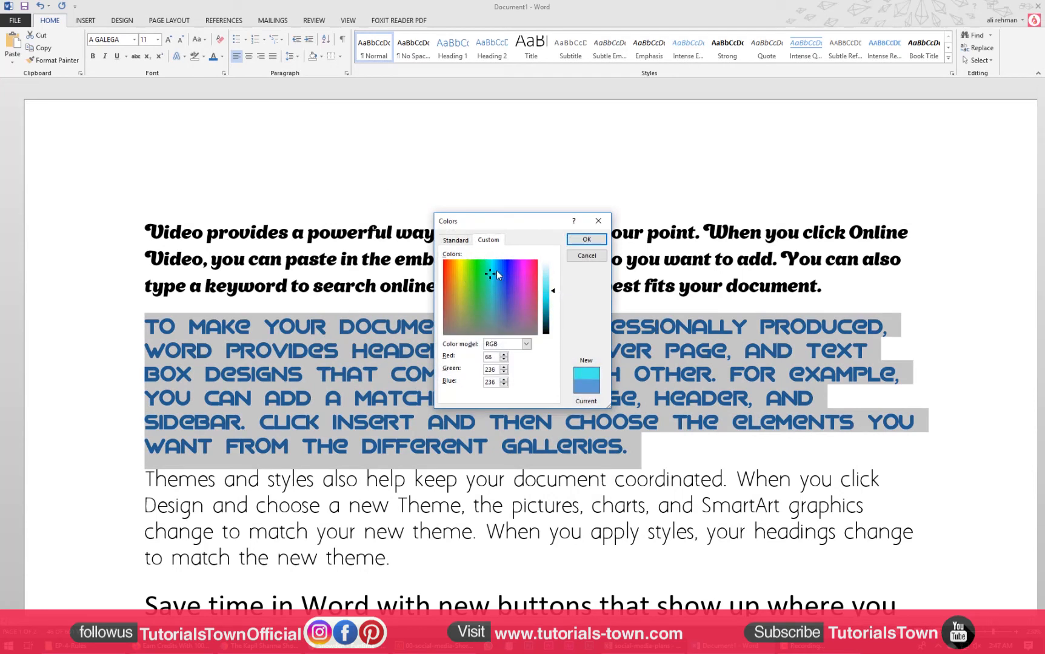
{"action": "left_click", "coordinate": [454, 241]}
{"action": "left_click", "coordinate": [516, 291]}
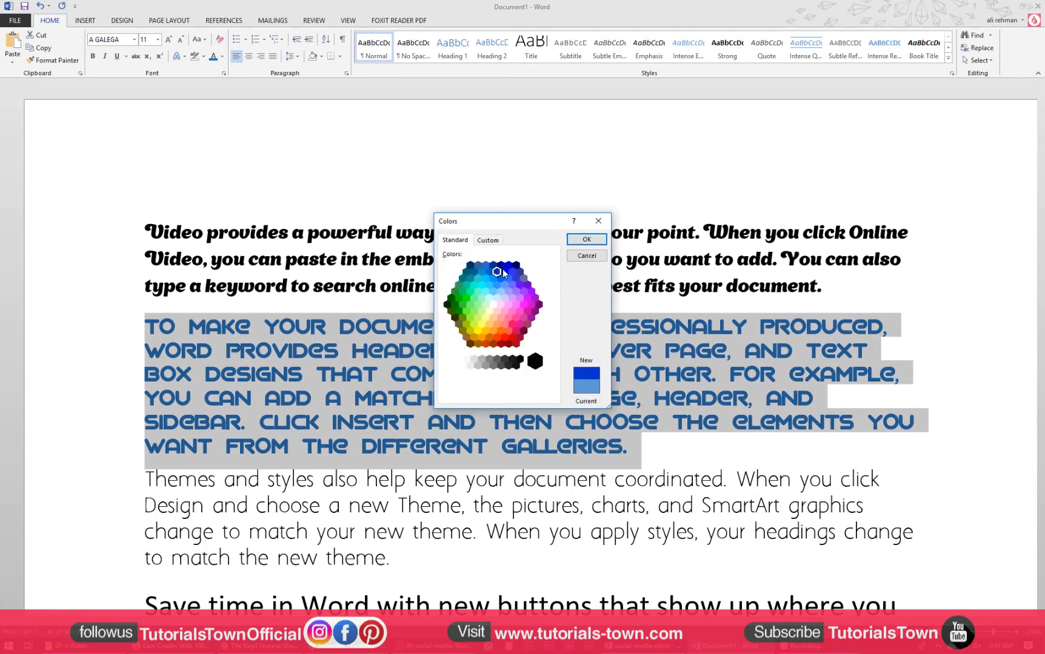
{"action": "left_click", "coordinate": [486, 305]}
{"action": "left_click", "coordinate": [488, 241]}
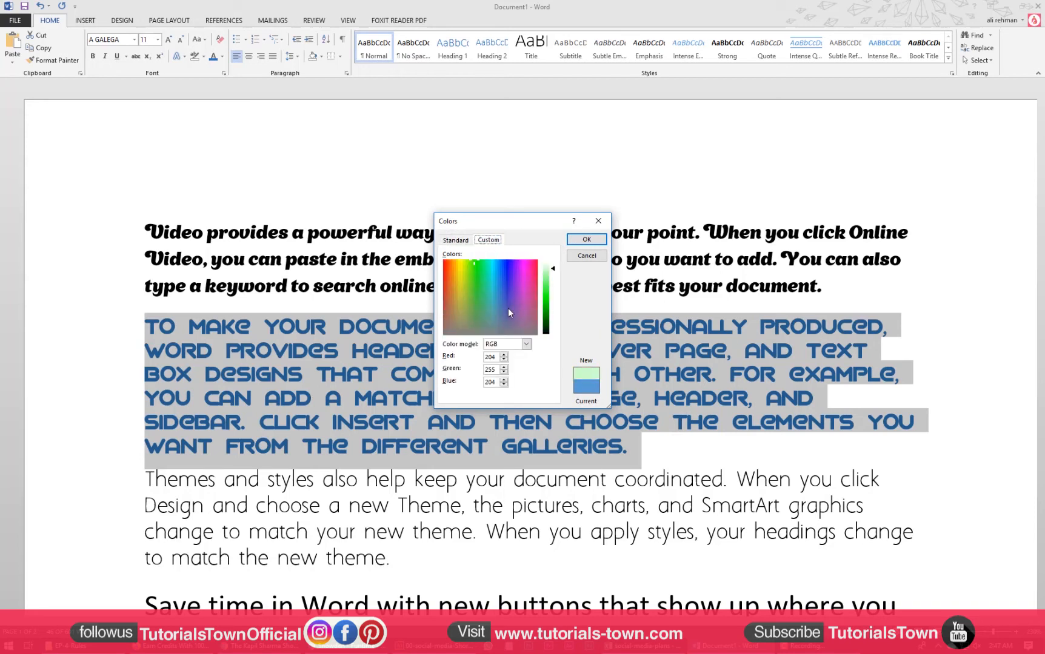
{"action": "left_click", "coordinate": [495, 266]}
{"action": "mouse_move", "coordinate": [551, 279]}
{"action": "left_mouse_down"}
{"action": "mouse_move", "coordinate": [552, 306]}
{"action": "mouse_move", "coordinate": [552, 284]}
{"action": "left_mouse_up"}
{"action": "left_click_drag", "start_coordinate": [461, 221], "coordinate": [466, 187]}
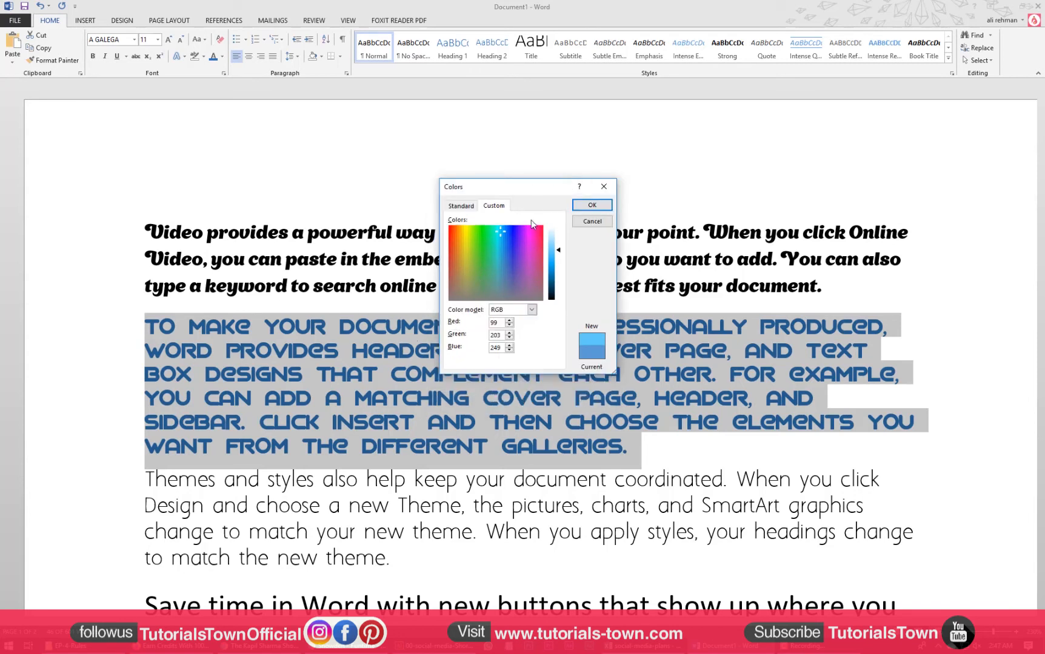
{"action": "left_click_drag", "start_coordinate": [532, 195], "coordinate": [498, 237]}
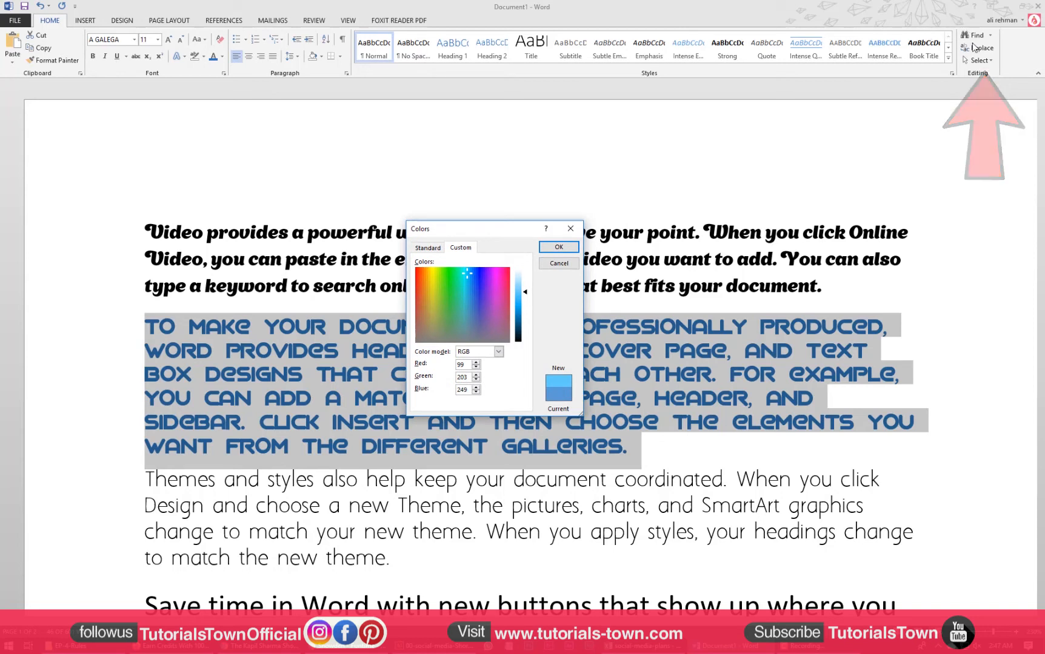
{"action": "left_click_drag", "start_coordinate": [489, 237], "coordinate": [517, 212]}
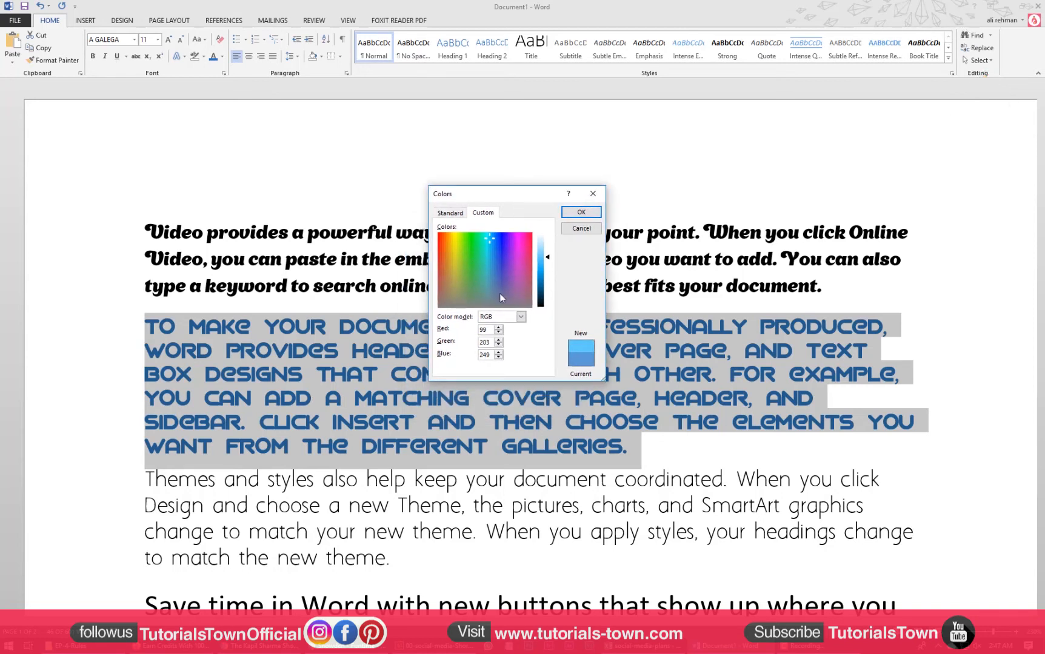
{"action": "left_click", "coordinate": [581, 229]}
Set the font color of the "Reading is easier, too" paragraph to a dark orange theme shade
{"action": "scroll", "coordinate": [492, 367], "scroll_direction": "down", "scroll_amount": 10}
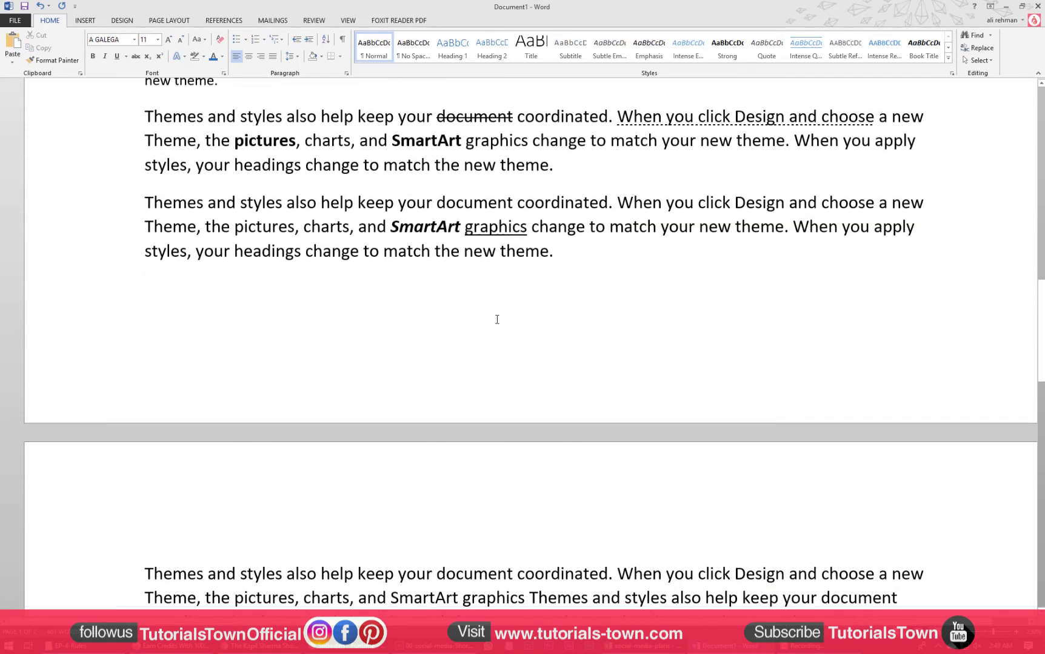
{"action": "scroll", "coordinate": [516, 334], "scroll_direction": "up", "scroll_amount": 10}
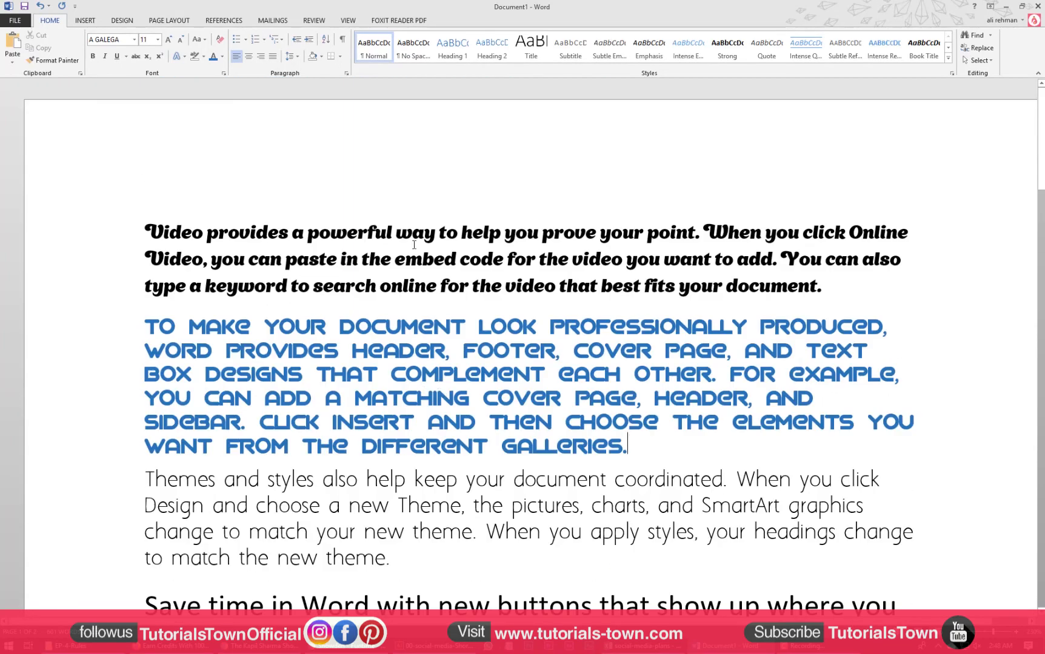
{"action": "scroll", "coordinate": [346, 280], "scroll_direction": "down", "scroll_amount": 15}
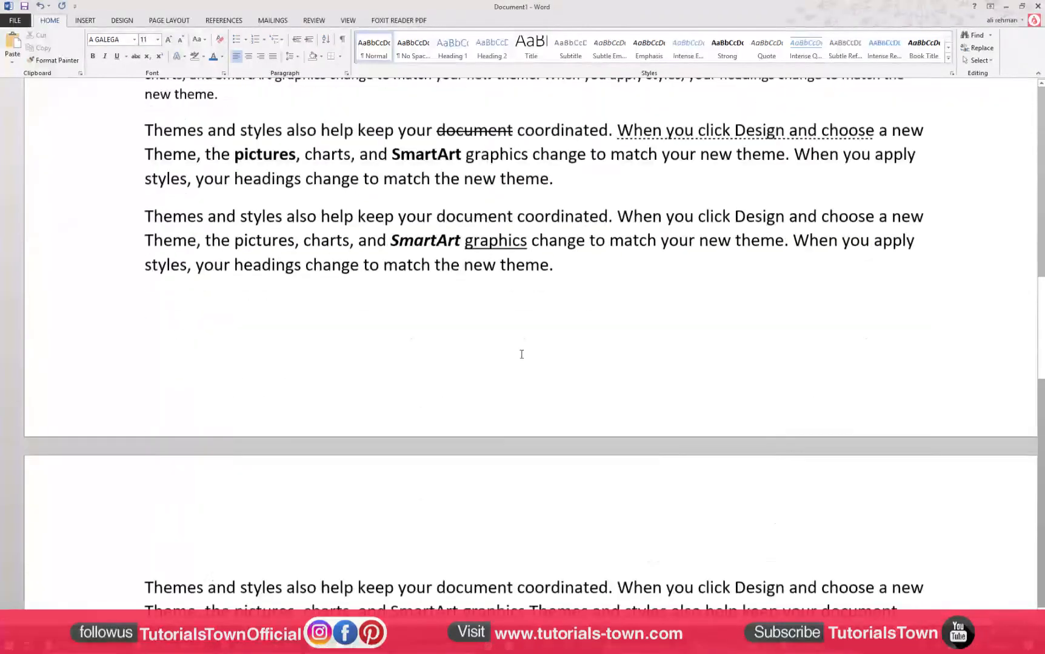
{"action": "scroll", "coordinate": [443, 313], "scroll_direction": "up", "scroll_amount": 10}
{"action": "key", "text": "shift+Home"}
{"action": "triple_click", "coordinate": [161, 324]}
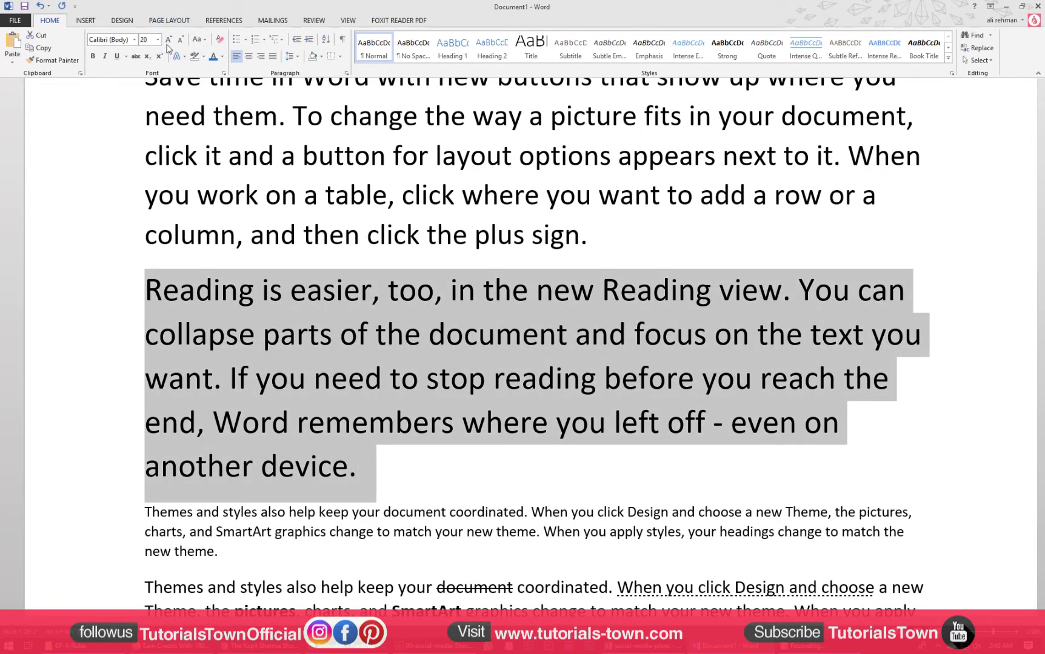
{"action": "left_click", "coordinate": [222, 56]}
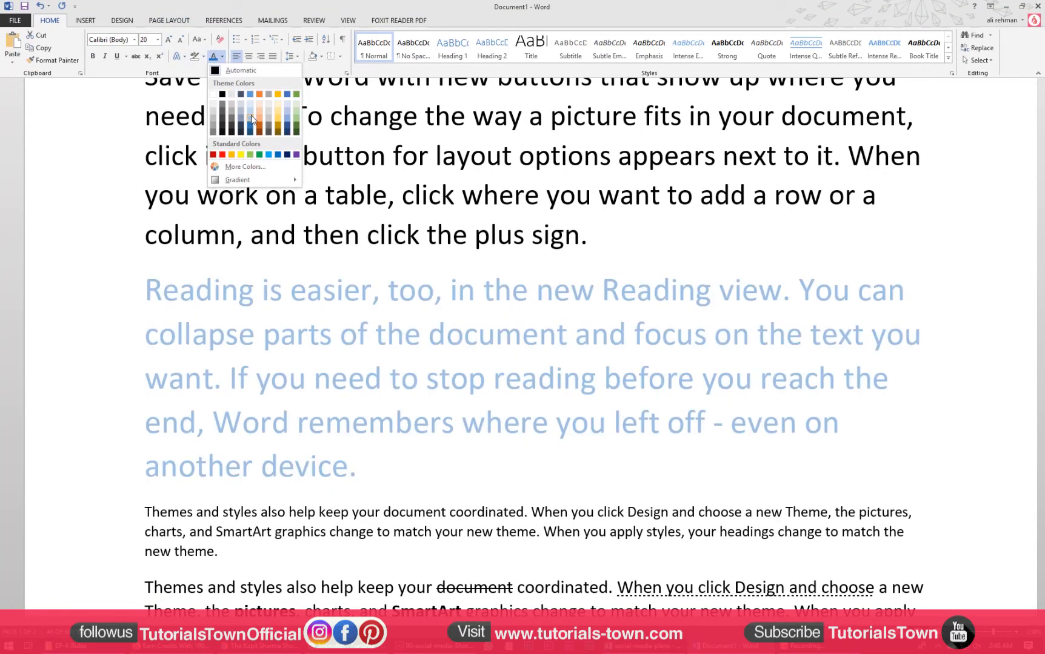
{"action": "left_click", "coordinate": [251, 116]}
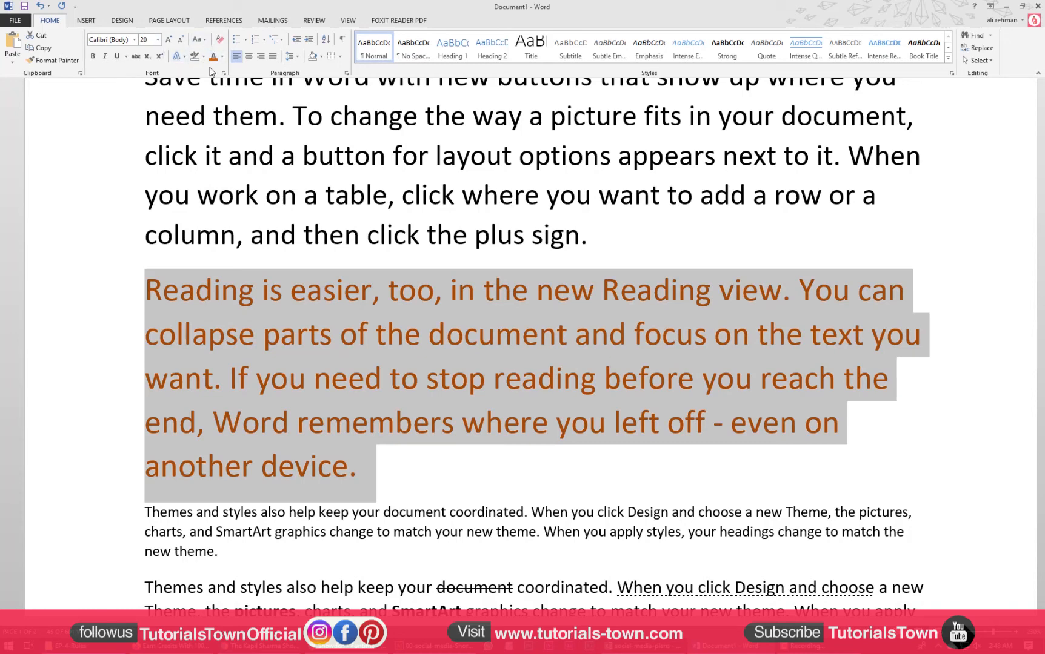
Apply a dotted underline and italics to the "Reading is easier, too" paragraph and deselect it
{"action": "left_click", "coordinate": [126, 56]}
{"action": "left_click", "coordinate": [112, 104]}
{"action": "left_click", "coordinate": [104, 56]}
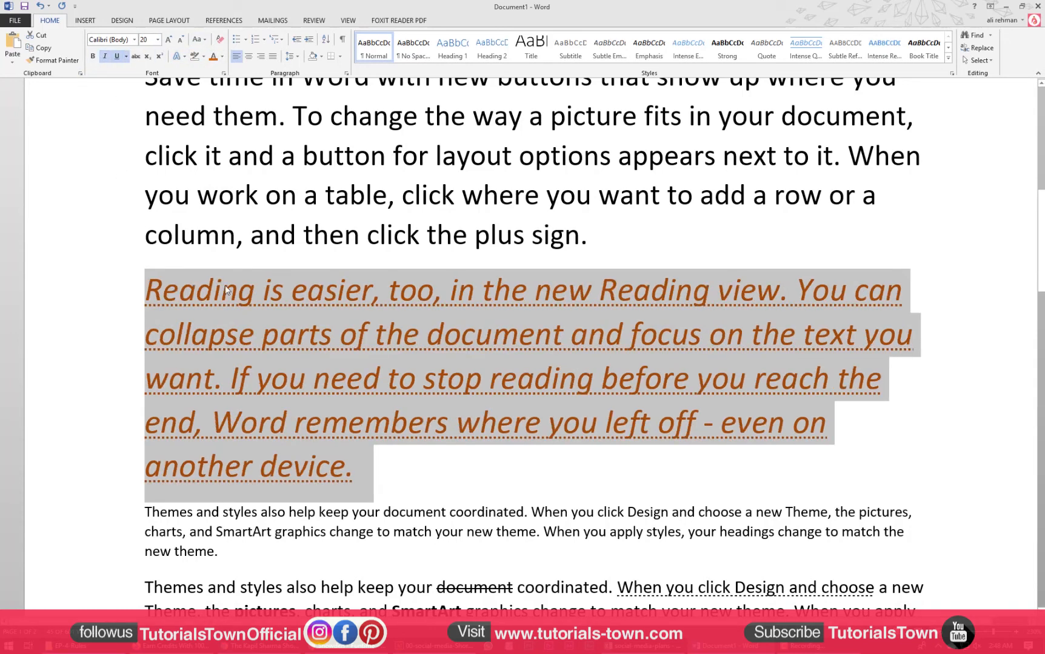
{"action": "left_click", "coordinate": [474, 335]}
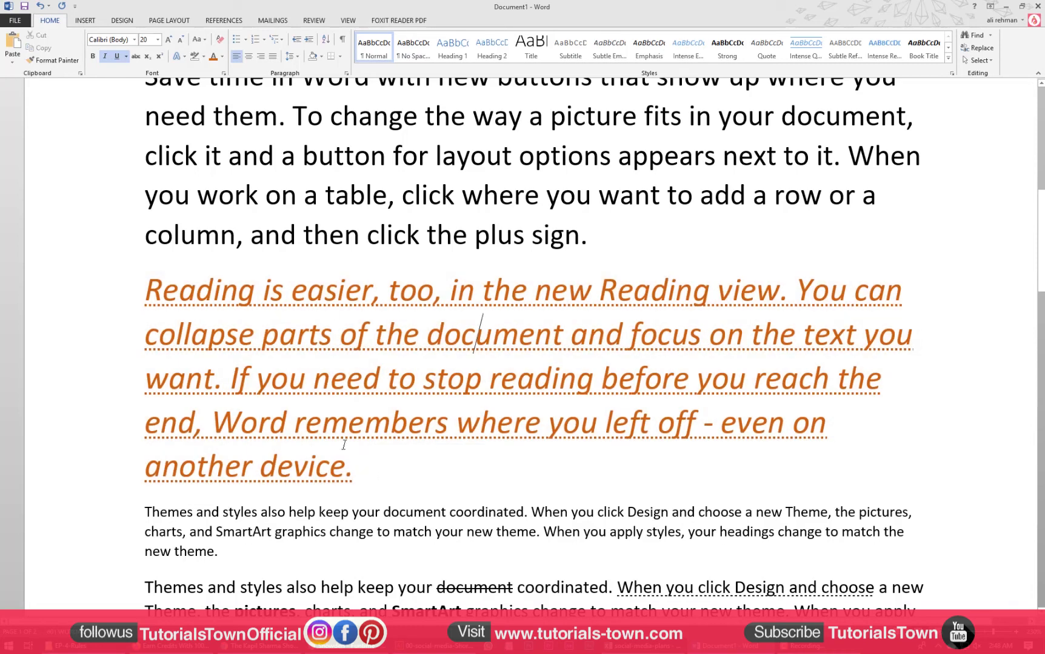
Change the font of the "Reading is easier, too" paragraph to Action Force and deselect it
{"action": "left_click_drag", "start_coordinate": [352, 471], "coordinate": [147, 285]}
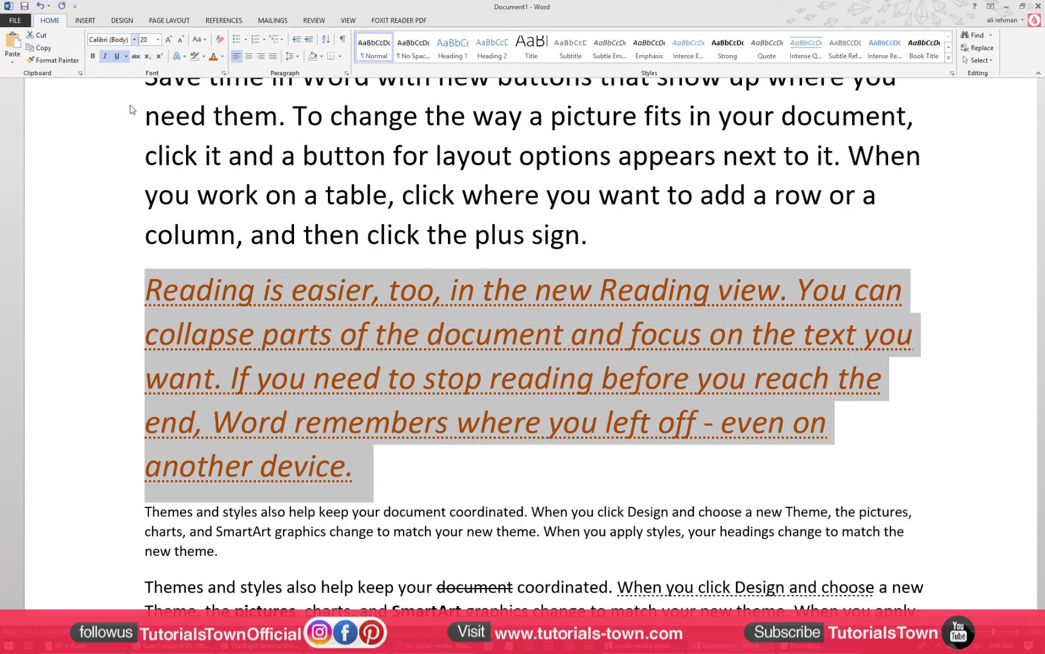
{"action": "left_click", "coordinate": [134, 39]}
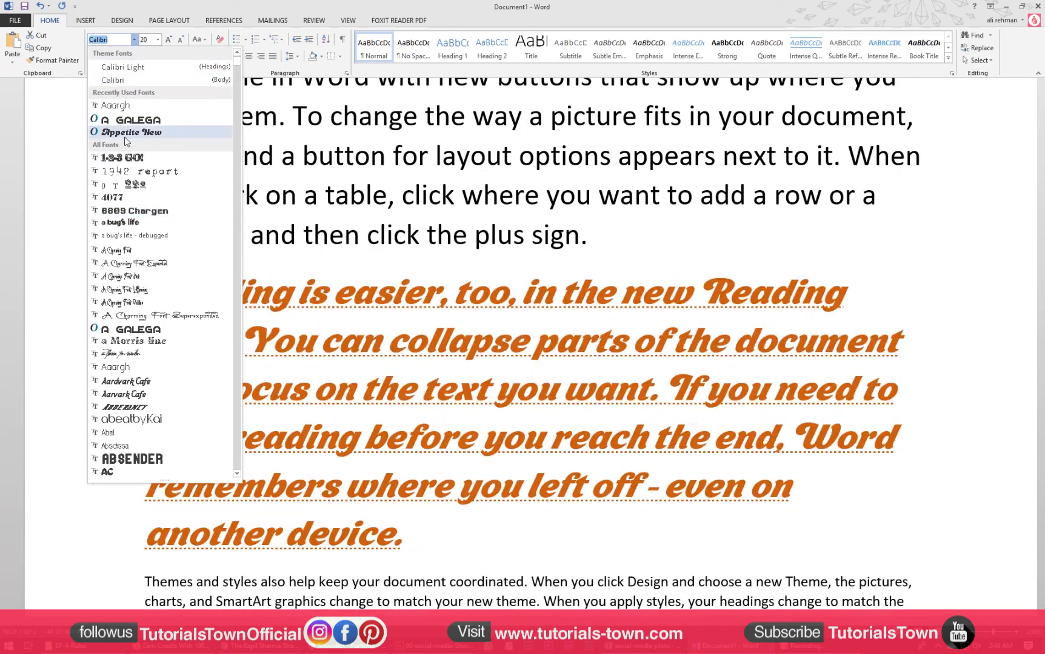
{"action": "scroll", "coordinate": [145, 367], "scroll_direction": "down", "scroll_amount": 3}
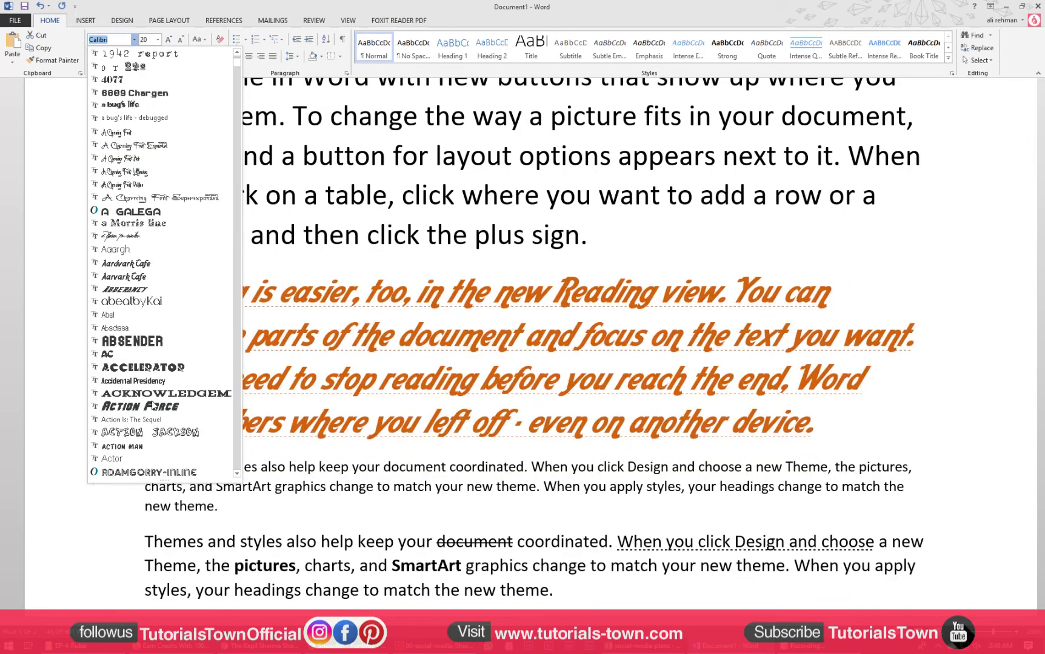
{"action": "left_click", "coordinate": [151, 406]}
{"action": "left_click", "coordinate": [429, 361]}
{"action": "scroll", "coordinate": [392, 424], "scroll_direction": "down", "scroll_amount": 3}
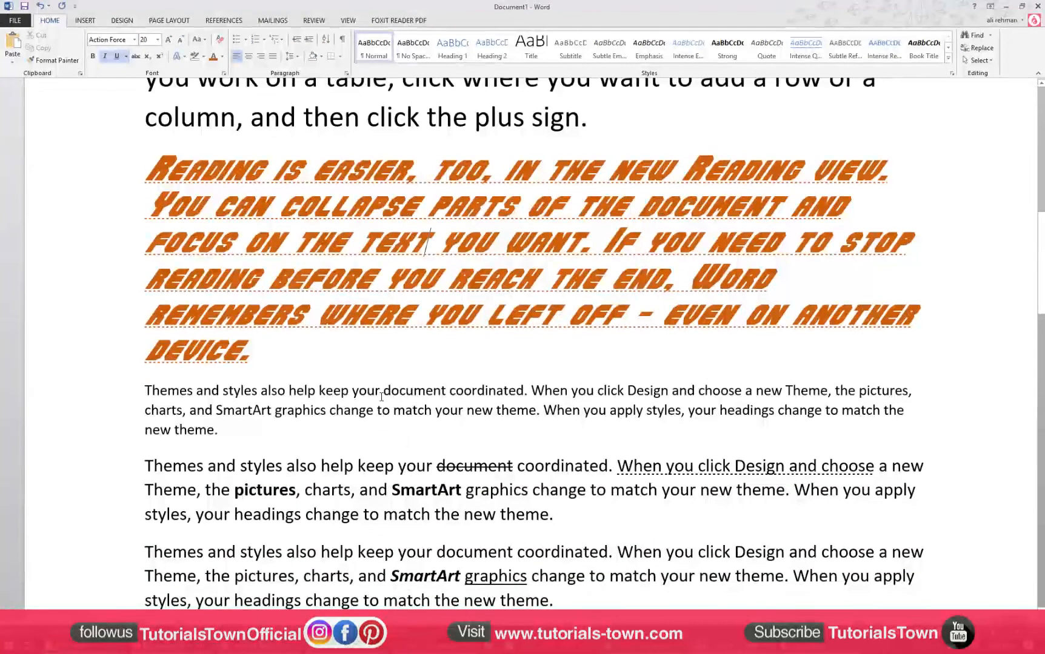
{"action": "left_click_drag", "start_coordinate": [390, 394], "coordinate": [350, 391]}
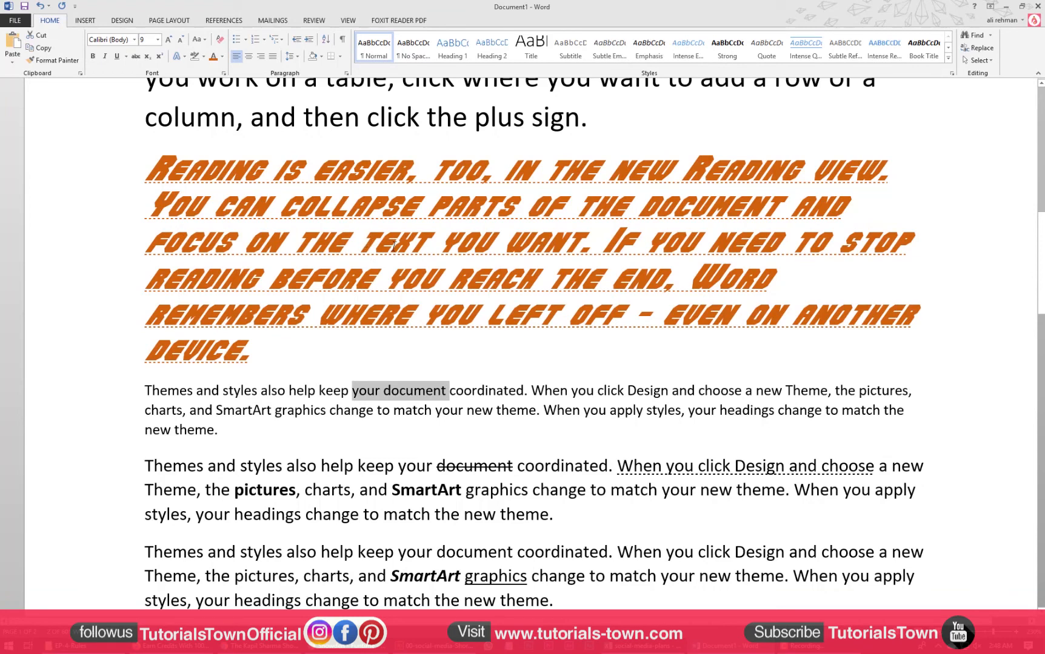
{"action": "left_click", "coordinate": [328, 174]}
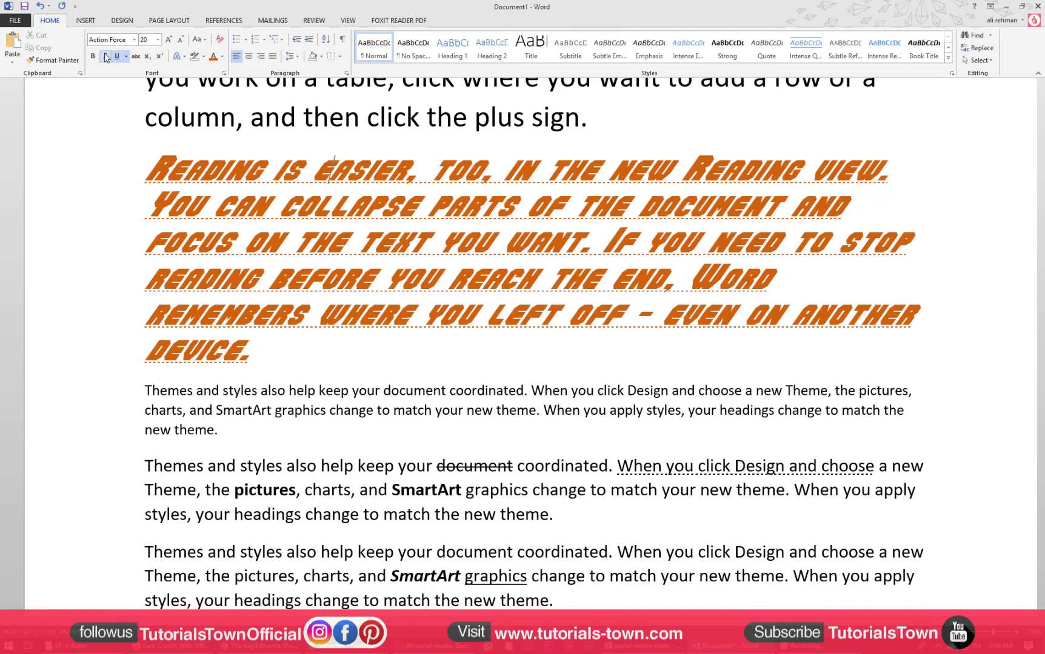